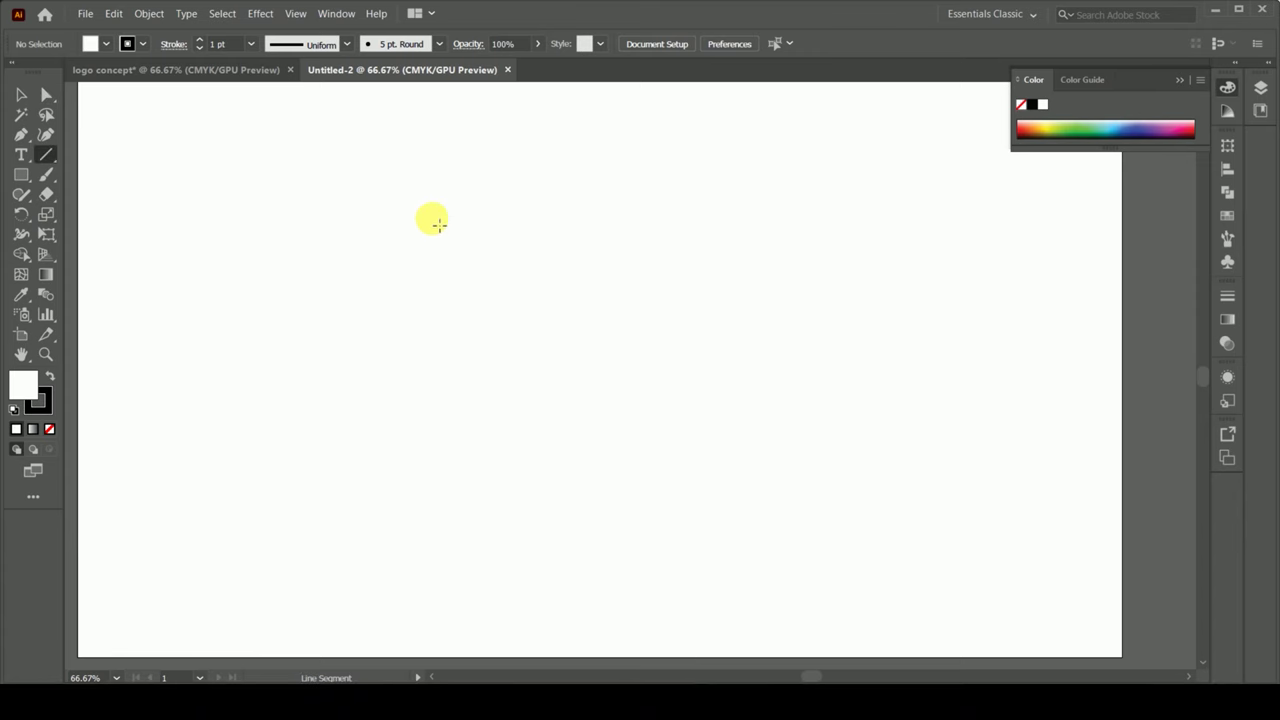
Draw a vertical line centred on the artboard, duplicate it, and align the three parallel lines.
left_click_drag(432, 218, 432, 557)
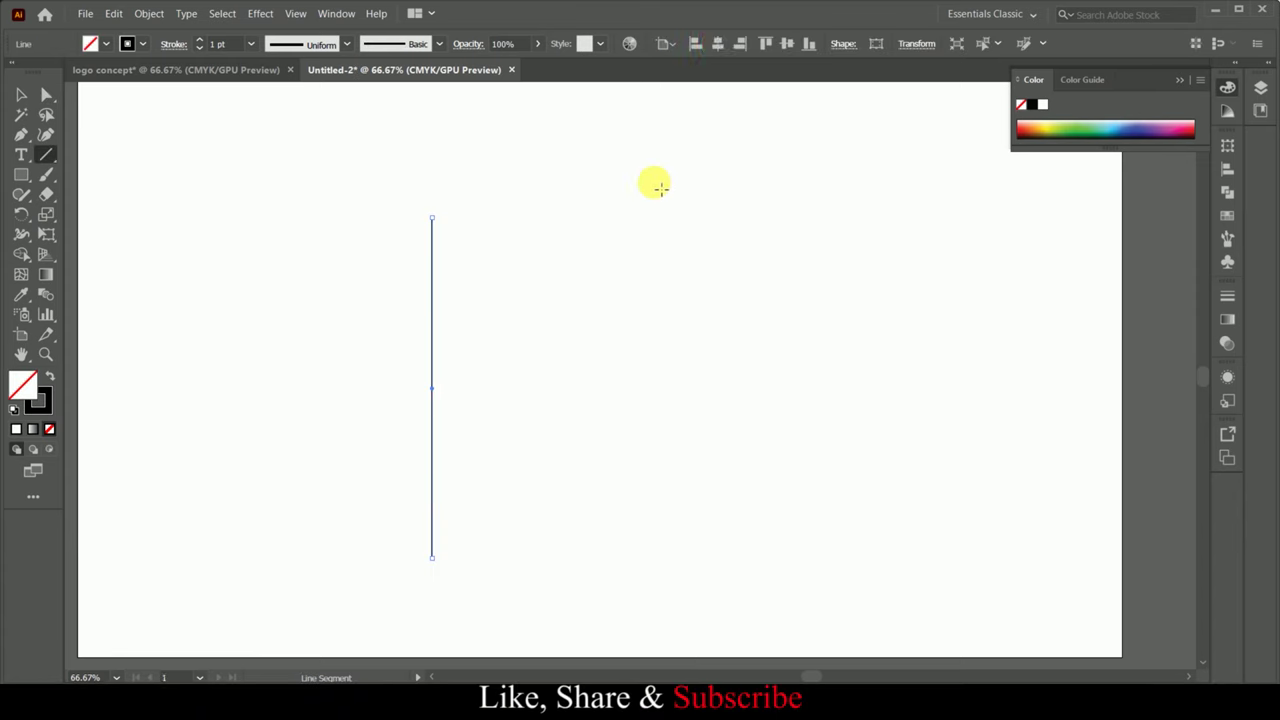
left_click(717, 43)
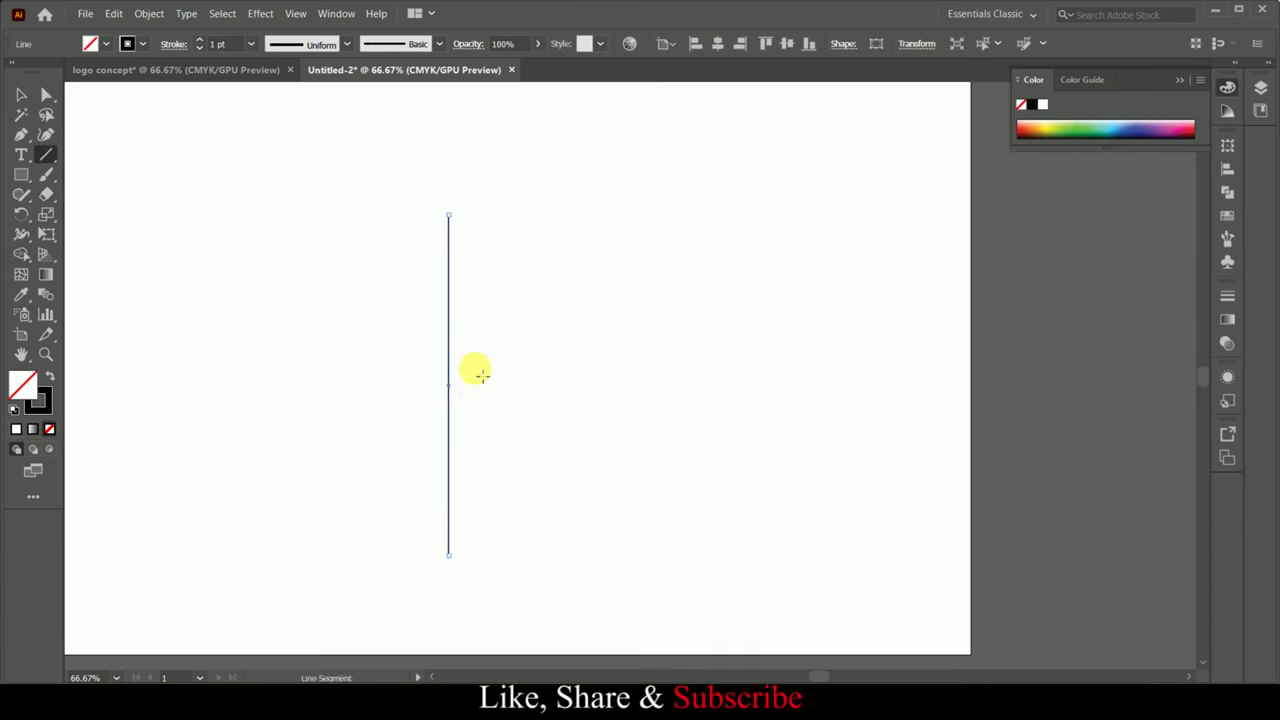
mouse_move(451, 343)
left_mouse_down()
mouse_move(410, 343)
mouse_move(489, 336)
left_mouse_up()
key("ctrl+a")
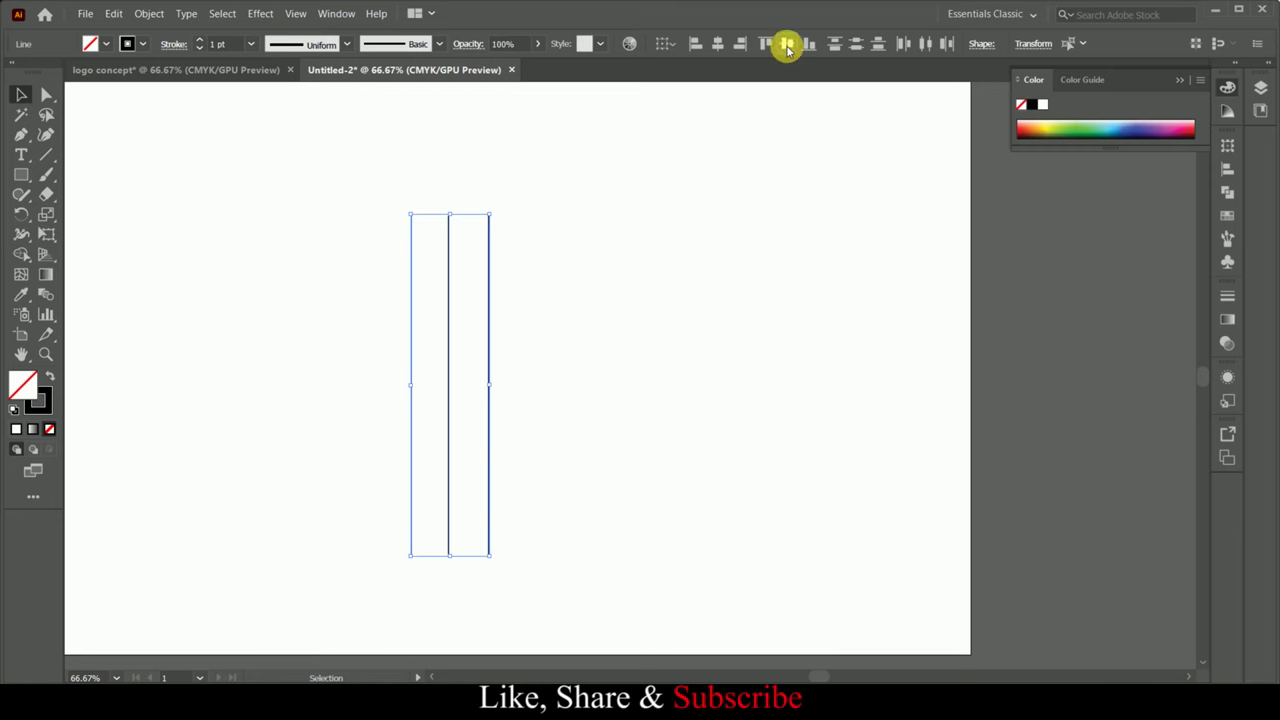
left_click(787, 45)
Group the three vertical lines and add a reflected horizontal copy of them.
key("ctrl+g")
right_click(450, 295)
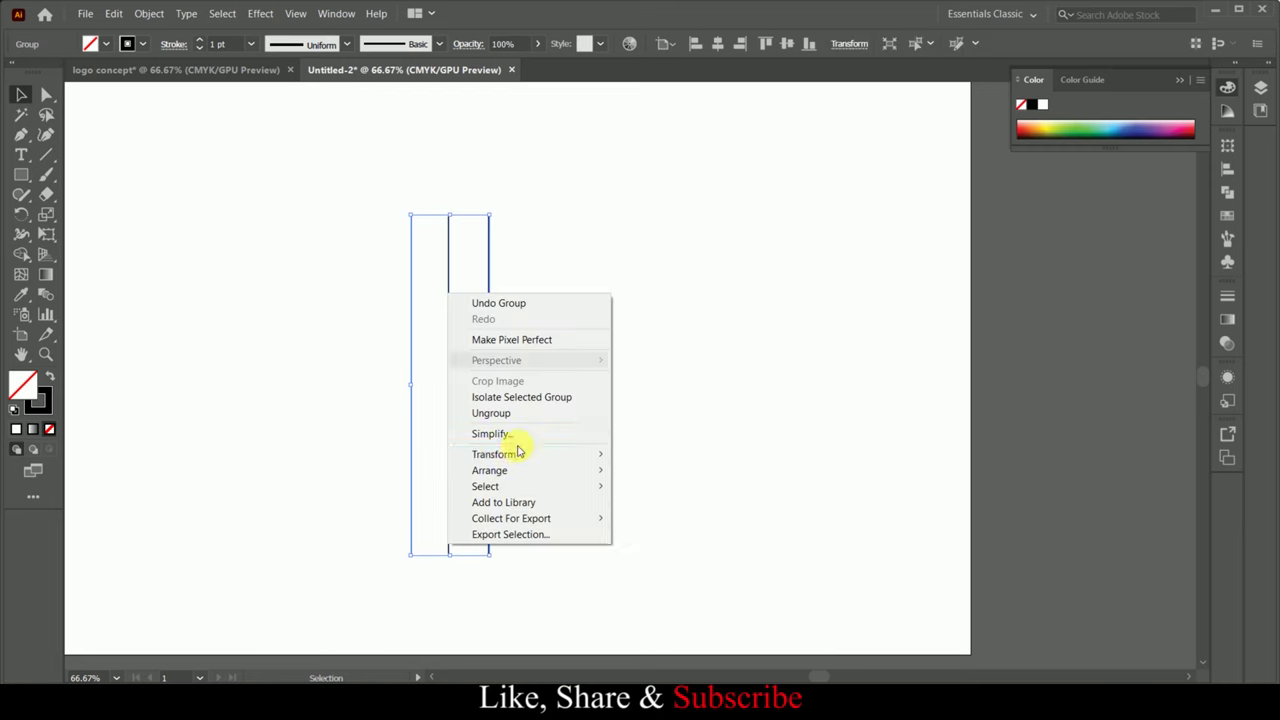
left_click(664, 507)
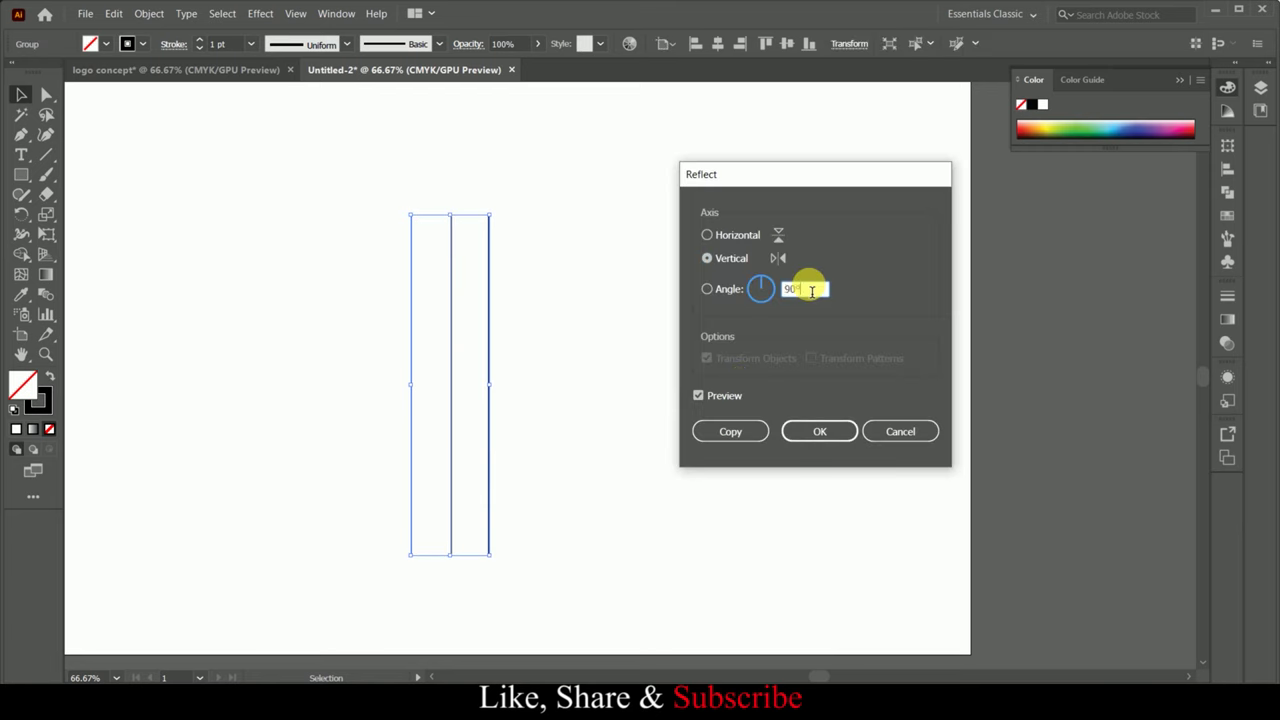
left_click(728, 431)
Rotate the copied lines 45° and shift the diagonal group up and to the right.
right_click(601, 391)
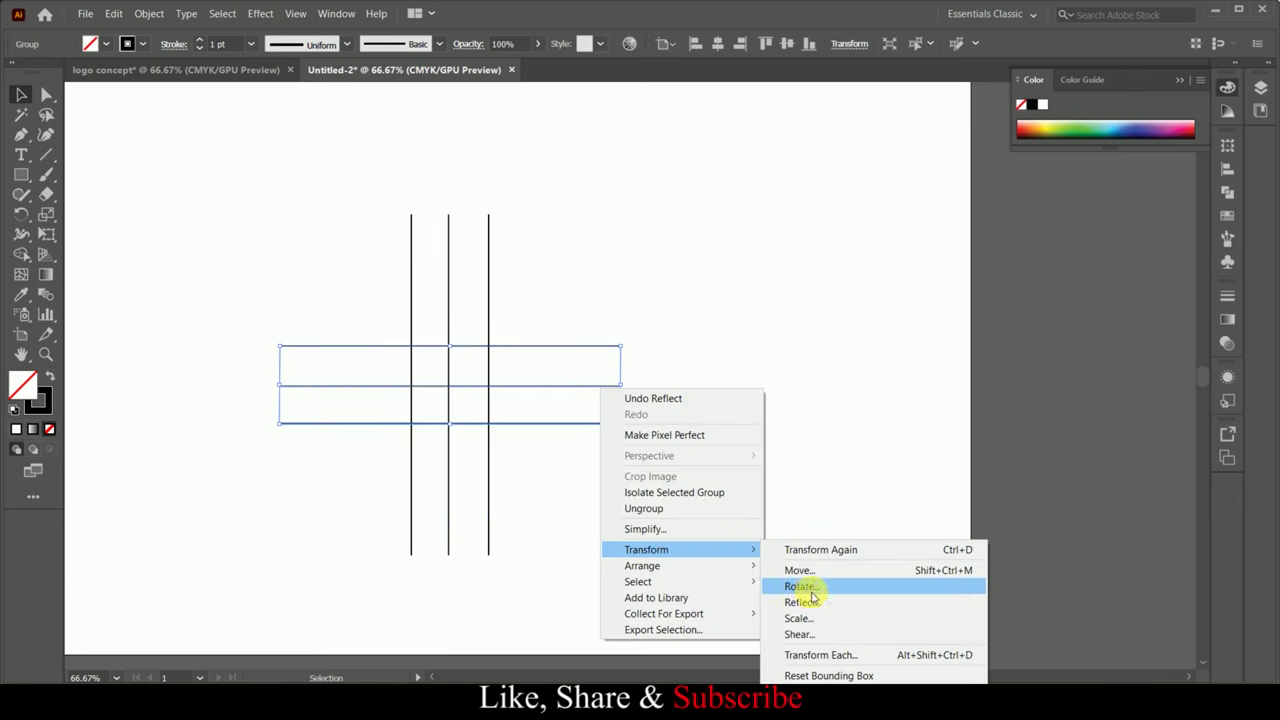
left_click(812, 588)
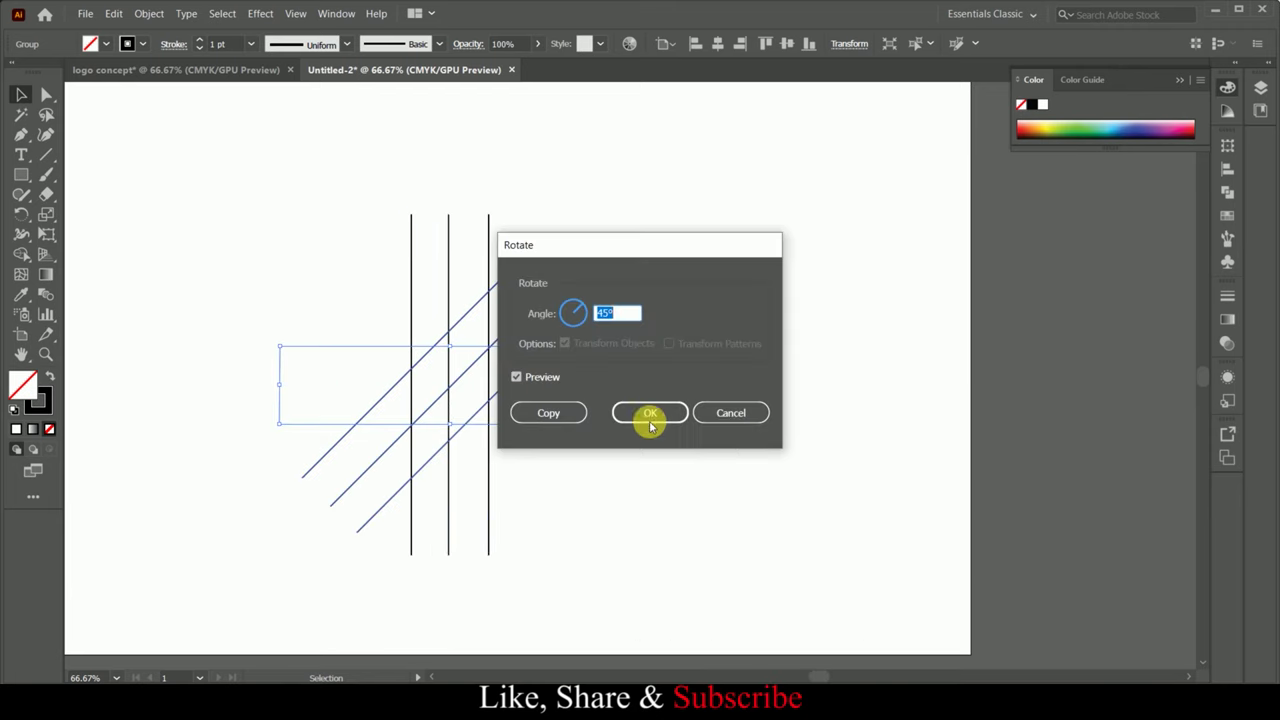
left_click(650, 417)
mouse_move(509, 329)
left_mouse_down()
mouse_move(561, 300)
mouse_move(557, 345)
mouse_move(594, 308)
left_mouse_up()
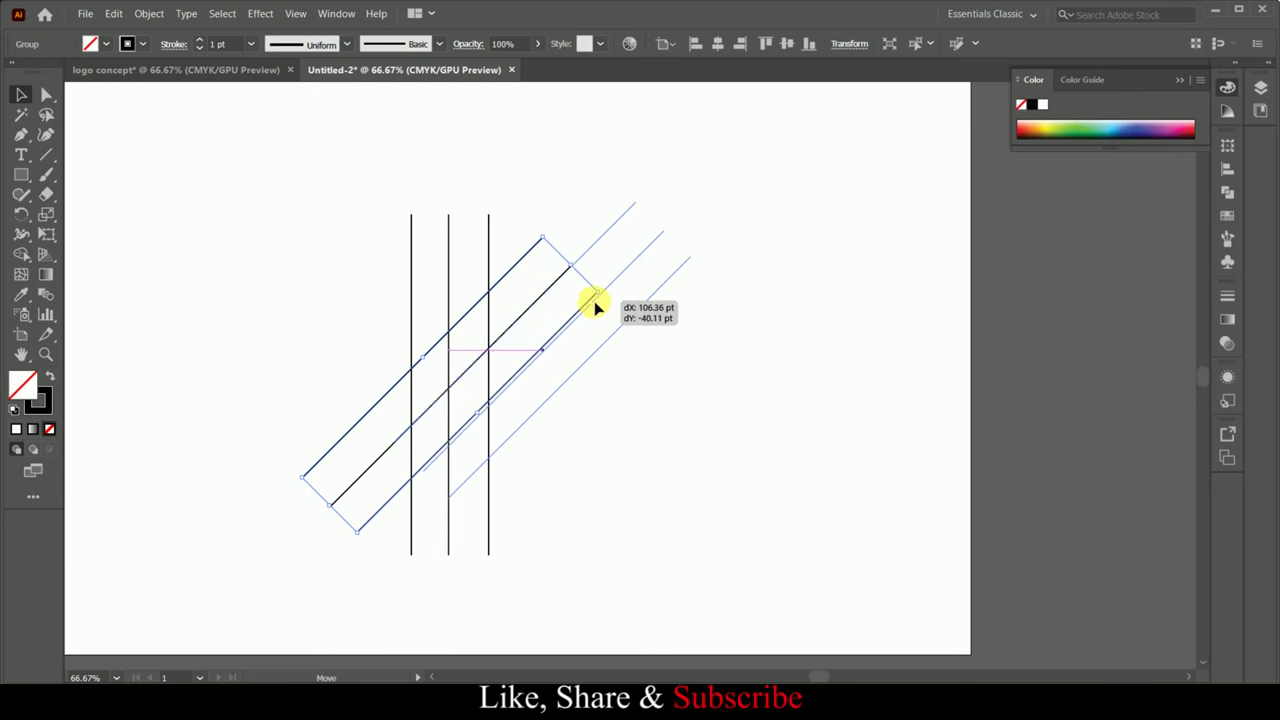
left_click_drag(594, 306, 580, 320)
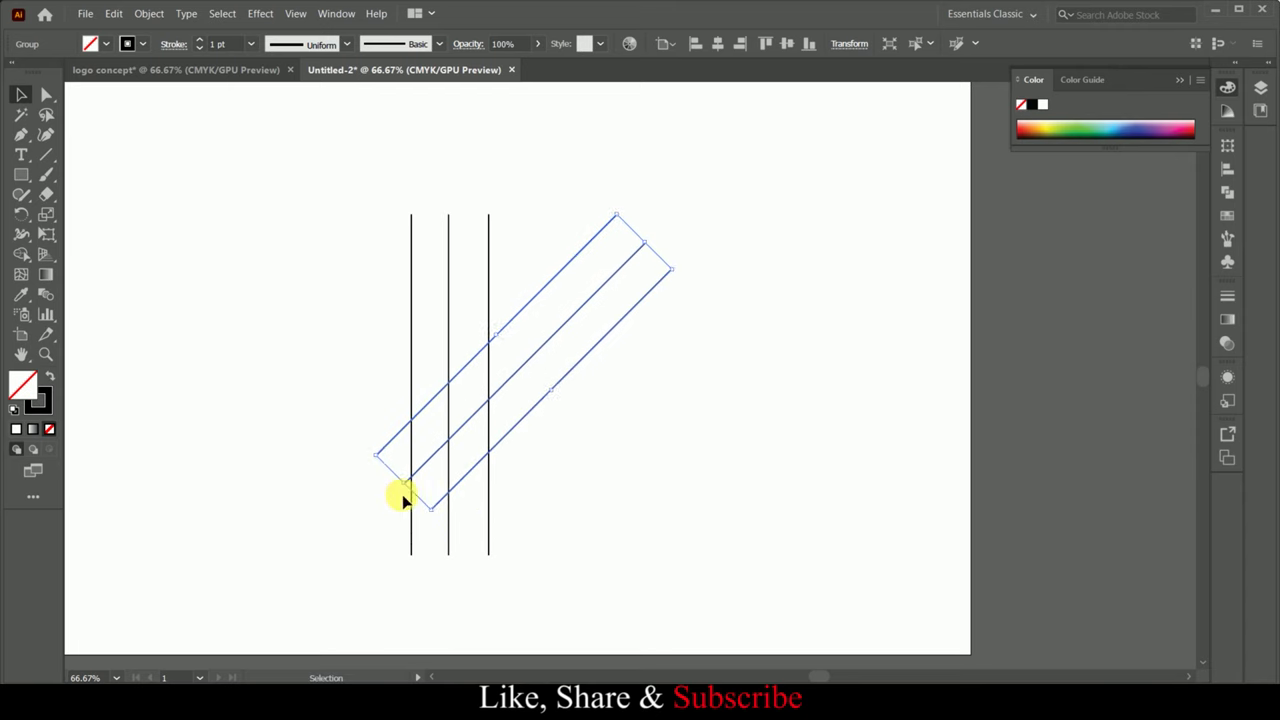
Stretch the diagonals longer, mirror a copy across the vertical axis, and move it down-left.
left_click_drag(405, 486, 357, 528)
right_click(576, 323)
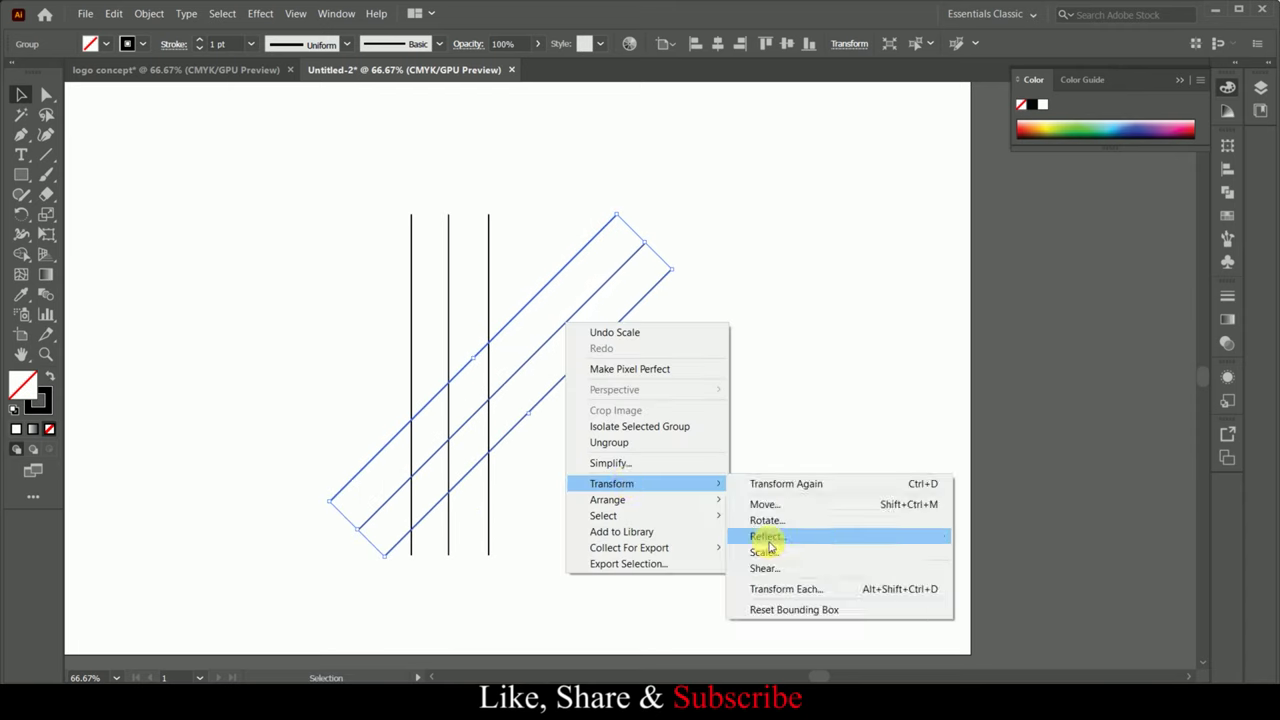
left_click(766, 531)
left_click(708, 259)
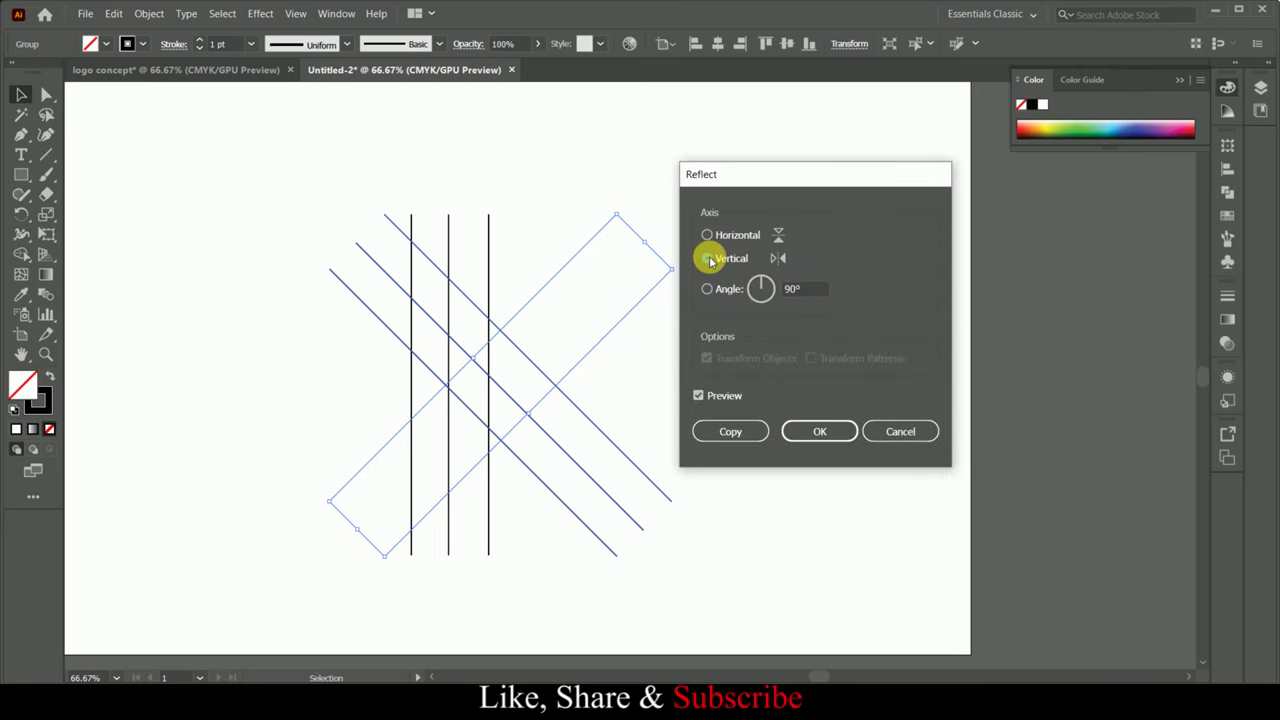
left_click(732, 438)
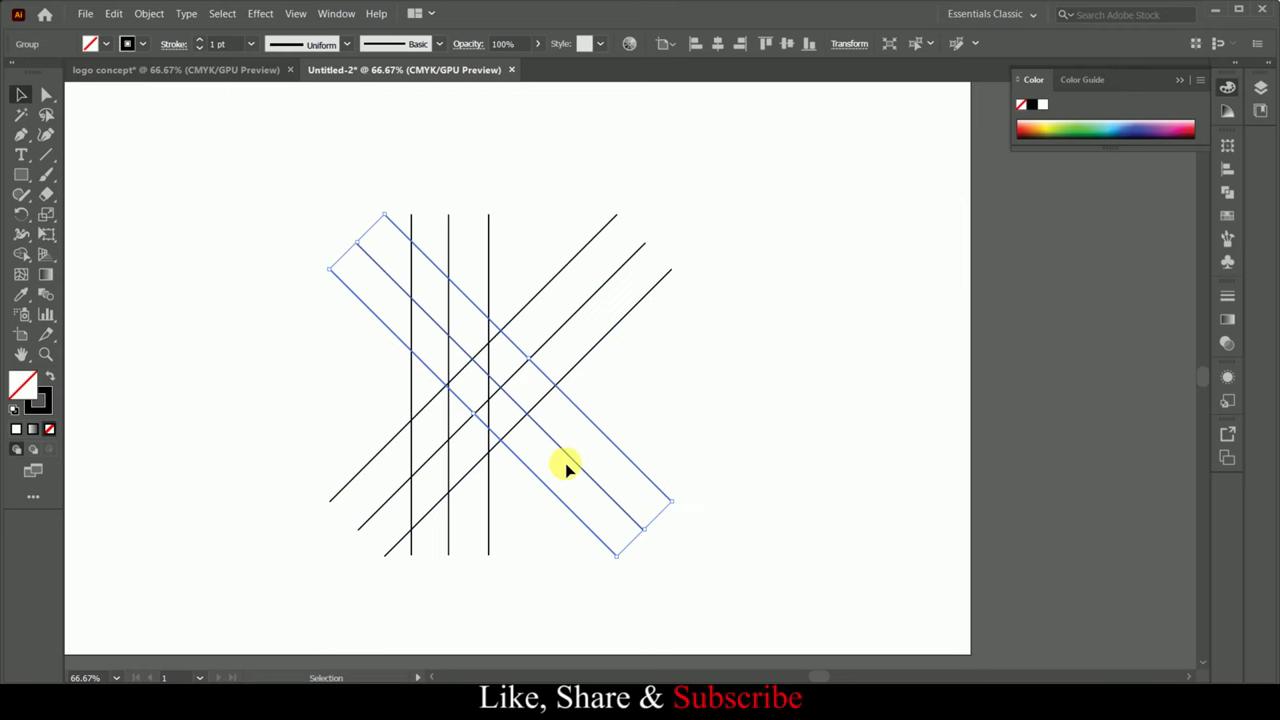
left_click_drag(560, 445, 553, 469)
Fine-tune the mirrored diagonals, then enter the group and move them up and left.
scroll(477, 471, "up", 5)
left_click_drag(478, 517, 477, 501)
scroll(477, 506, "down", 5)
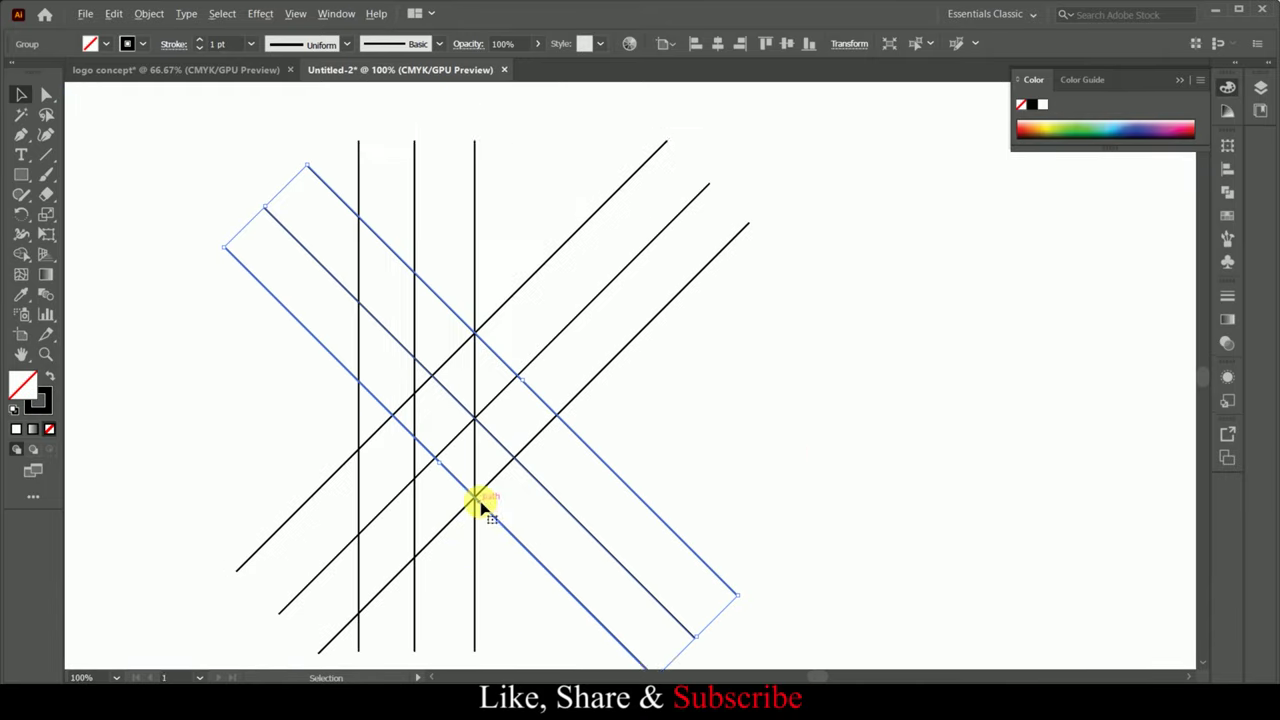
scroll(811, 432, "down", 1)
left_click(811, 432)
left_click(593, 567)
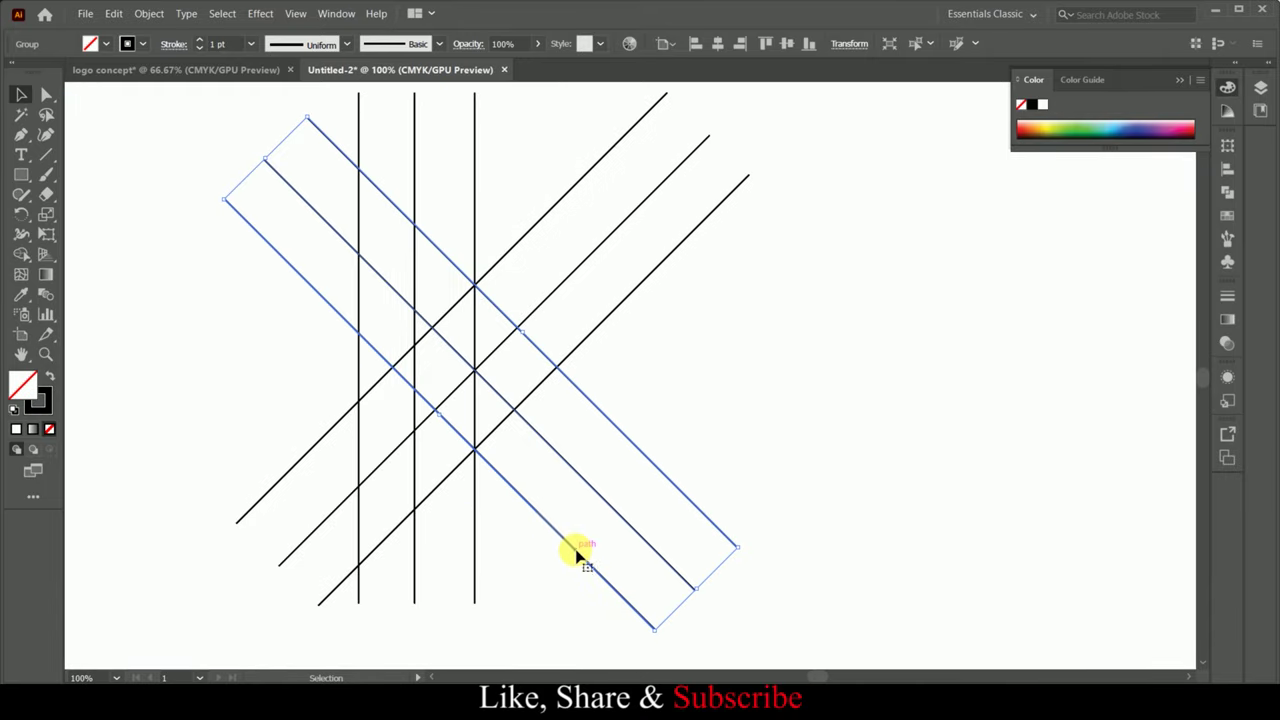
double_click(576, 553)
left_click(886, 428)
left_click(609, 571)
left_click(820, 480)
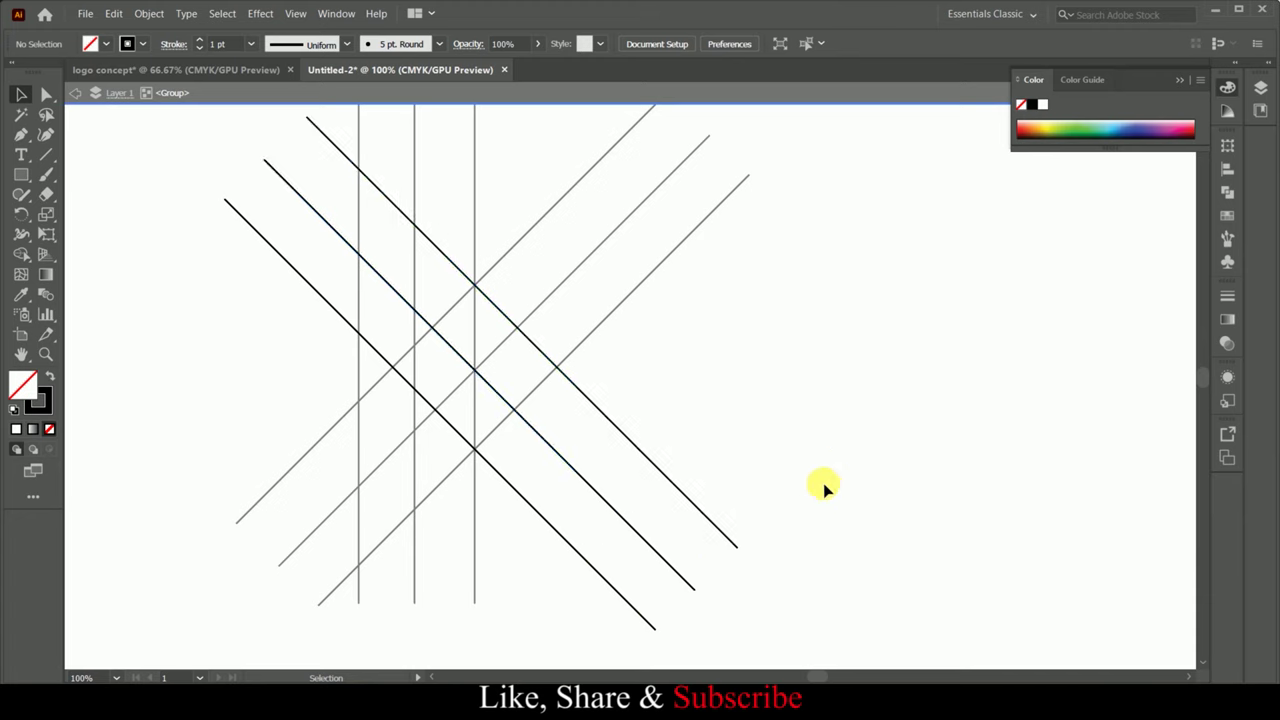
left_click(705, 566)
mouse_move(642, 538)
left_mouse_down()
mouse_move(627, 526)
mouse_move(680, 509)
left_mouse_up()
left_click(680, 509)
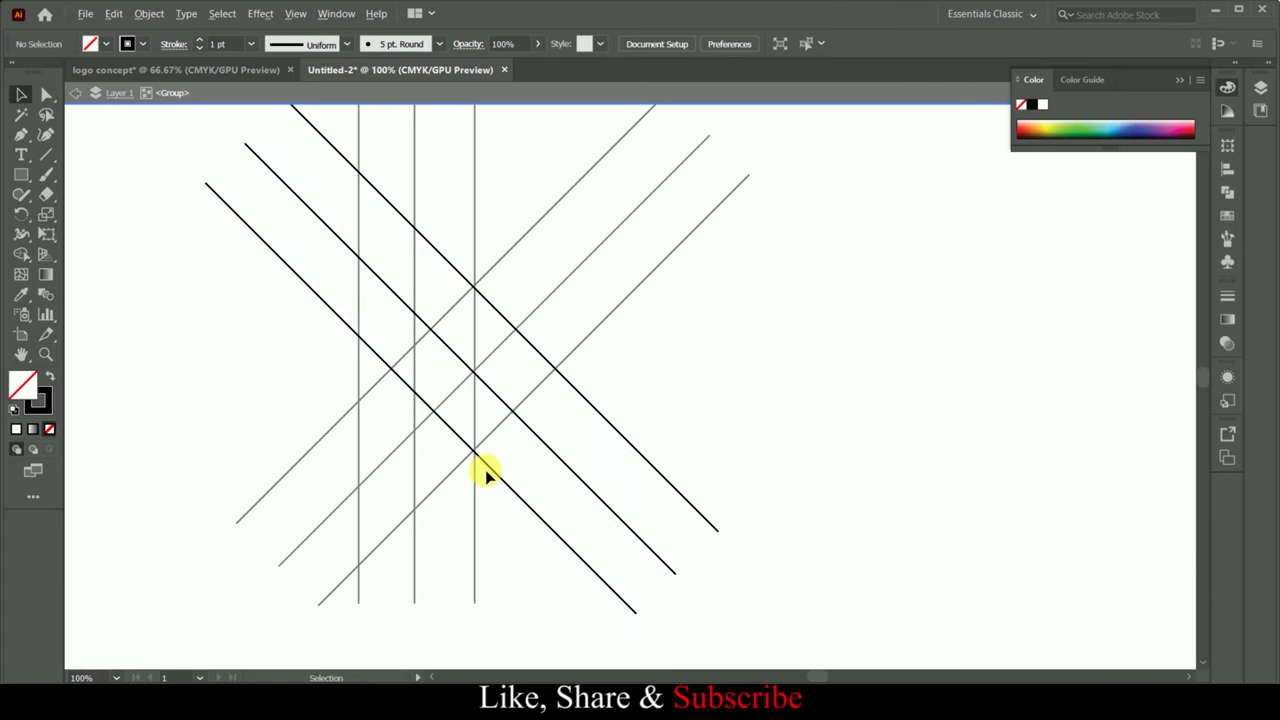
Ungroup the diagonal lines and shift them down and right, adjusting lines individually.
scroll(486, 474, "up", 4)
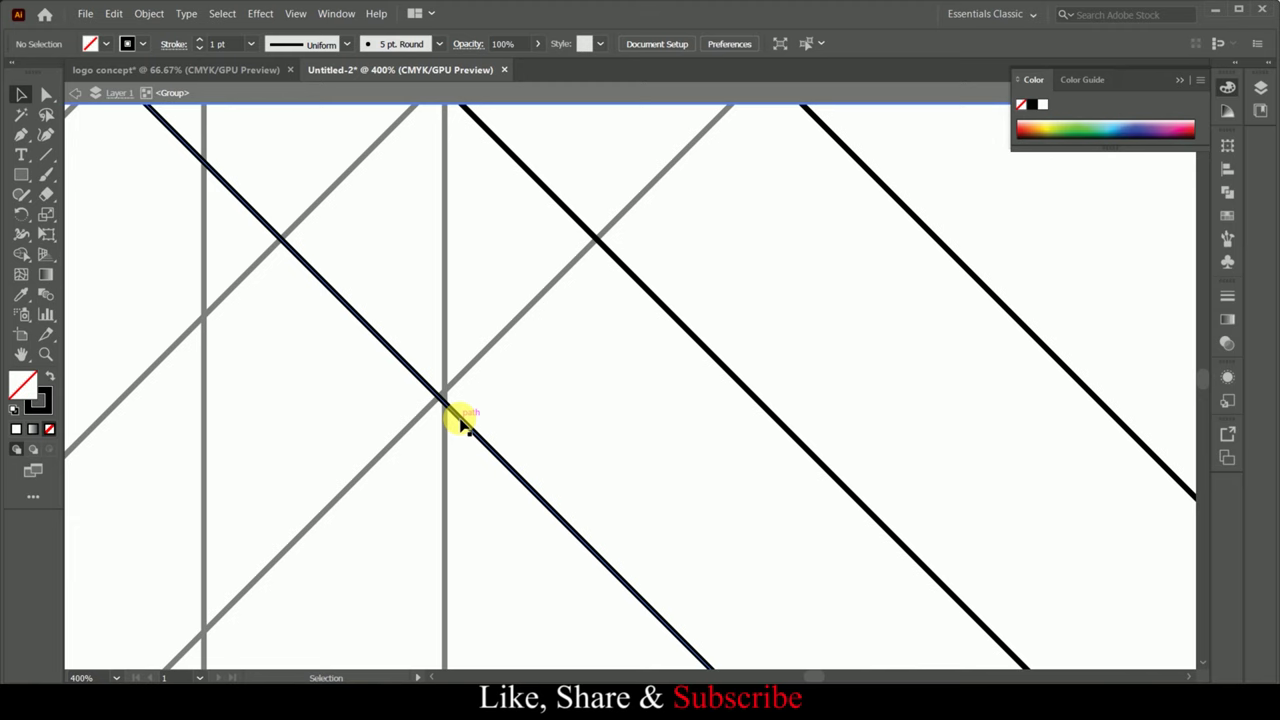
left_click_drag(462, 420, 466, 420)
scroll(763, 391, "down", 4)
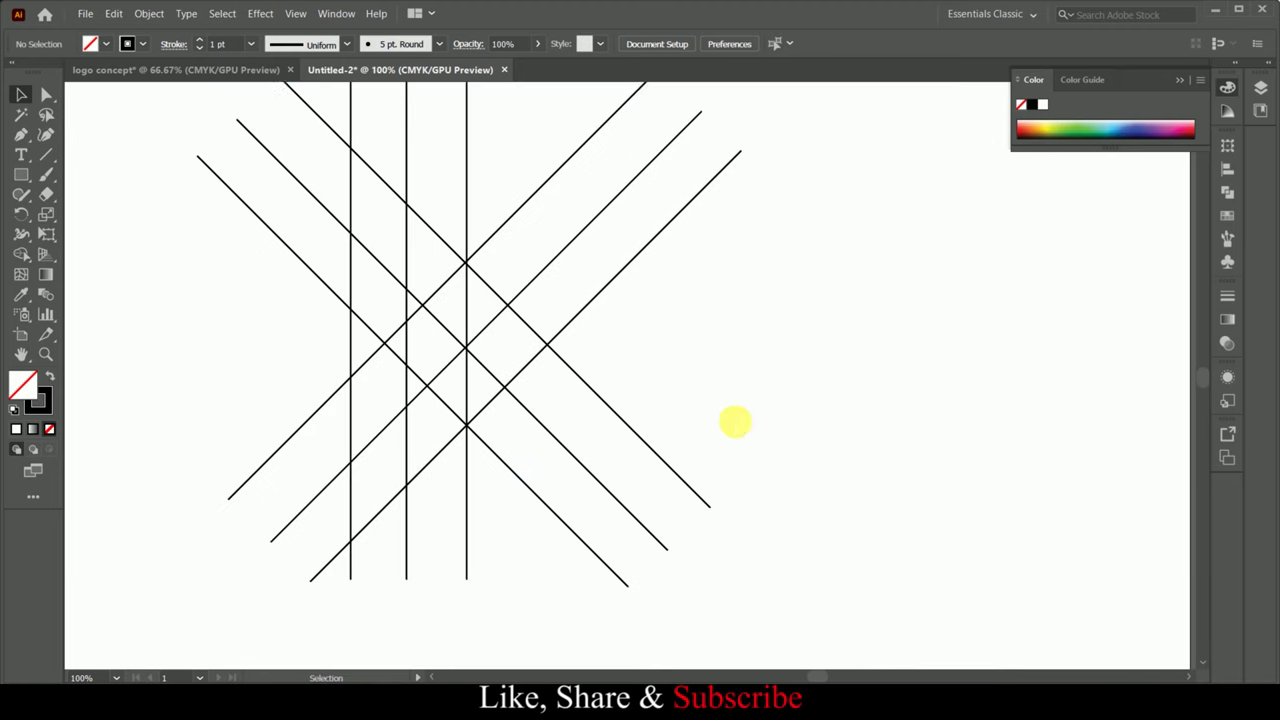
scroll(734, 422, "up", 1)
scroll(735, 427, "down", 2)
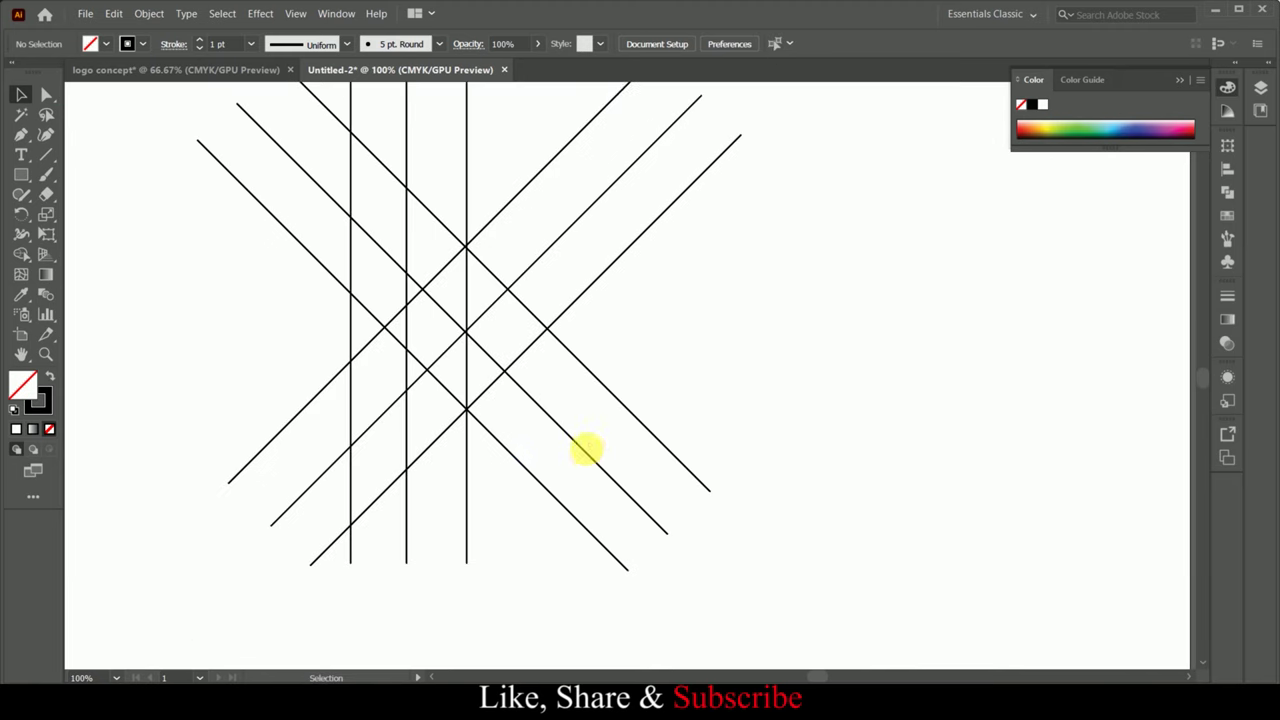
right_click(587, 450)
left_click(623, 320)
left_click_drag(624, 490, 655, 513)
left_click(565, 432)
double_click(576, 445)
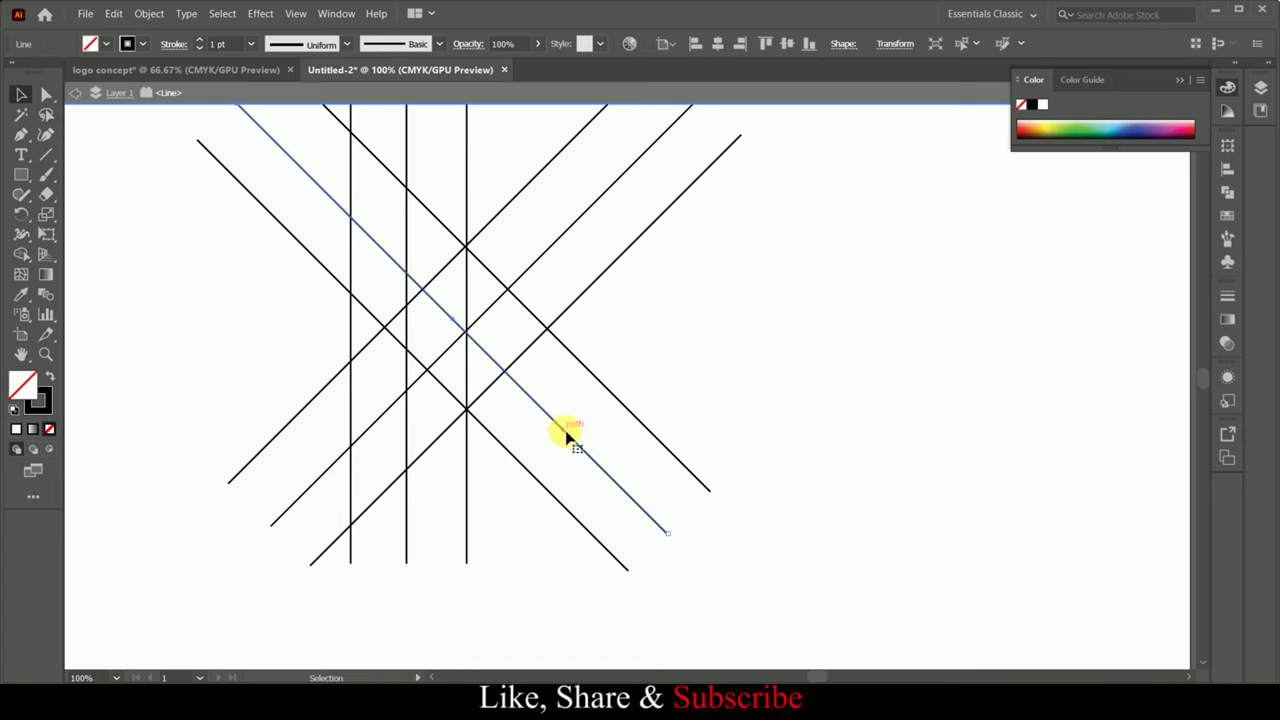
double_click(700, 434)
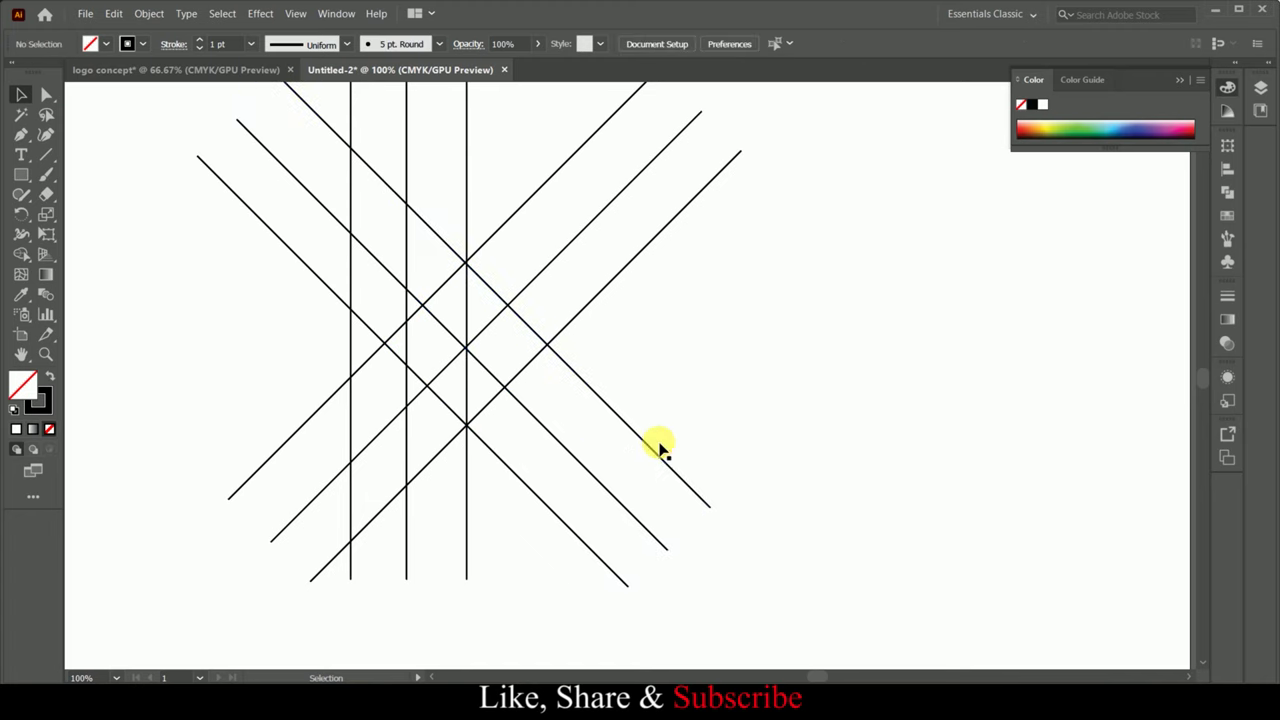
left_click(586, 471)
left_click_drag(586, 471, 605, 495)
Move the rightmost diagonal down-right and nudge the remaining diagonals onto the intersections.
double_click(610, 410)
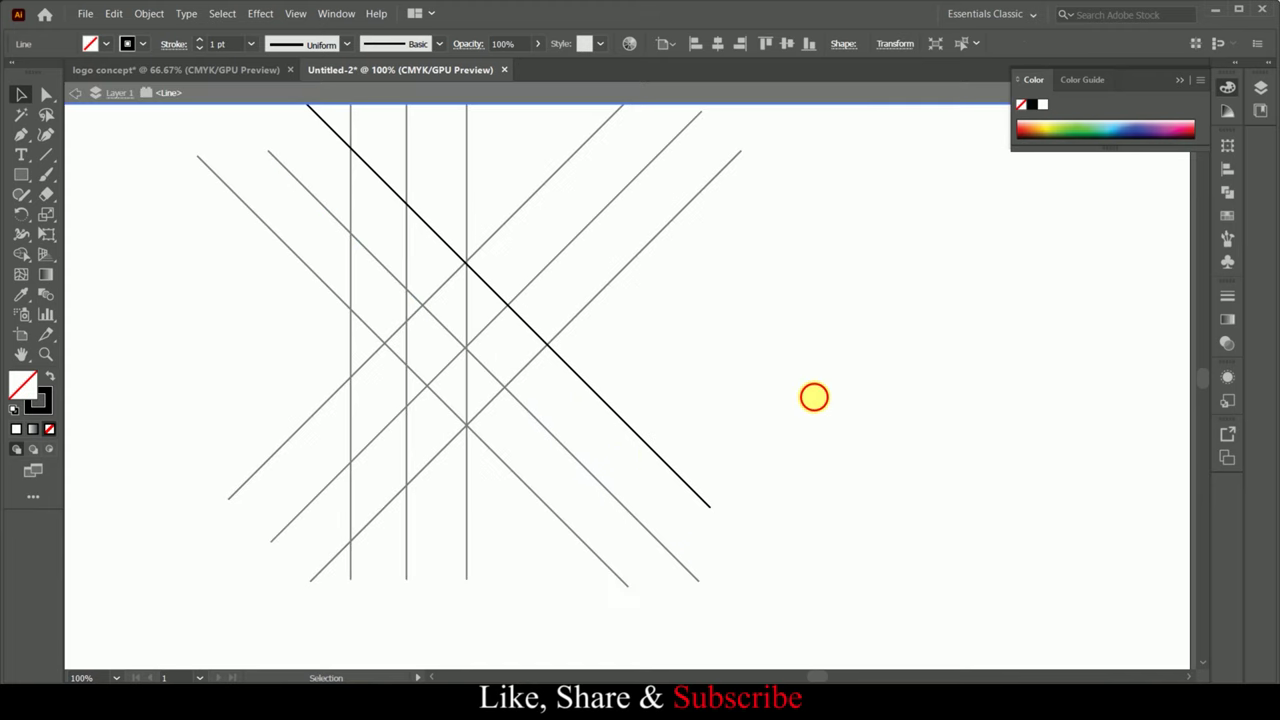
double_click(783, 369)
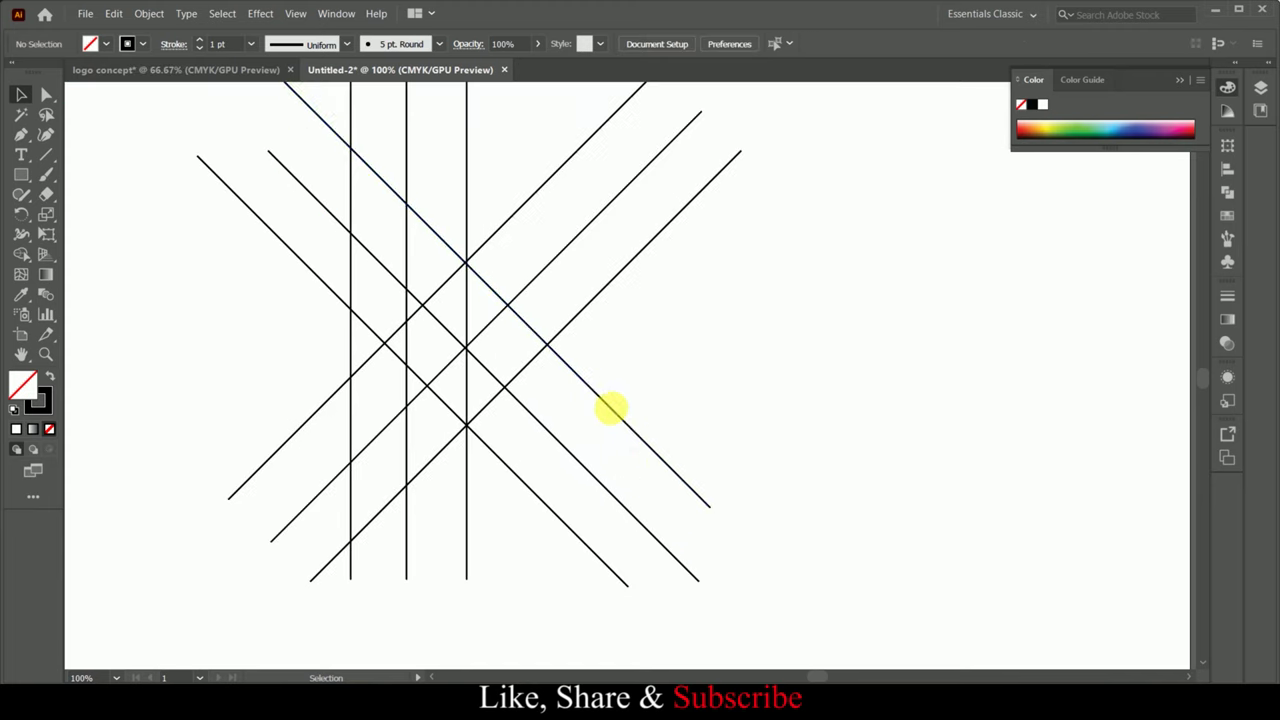
left_click(669, 463)
left_click_drag(662, 465, 724, 535)
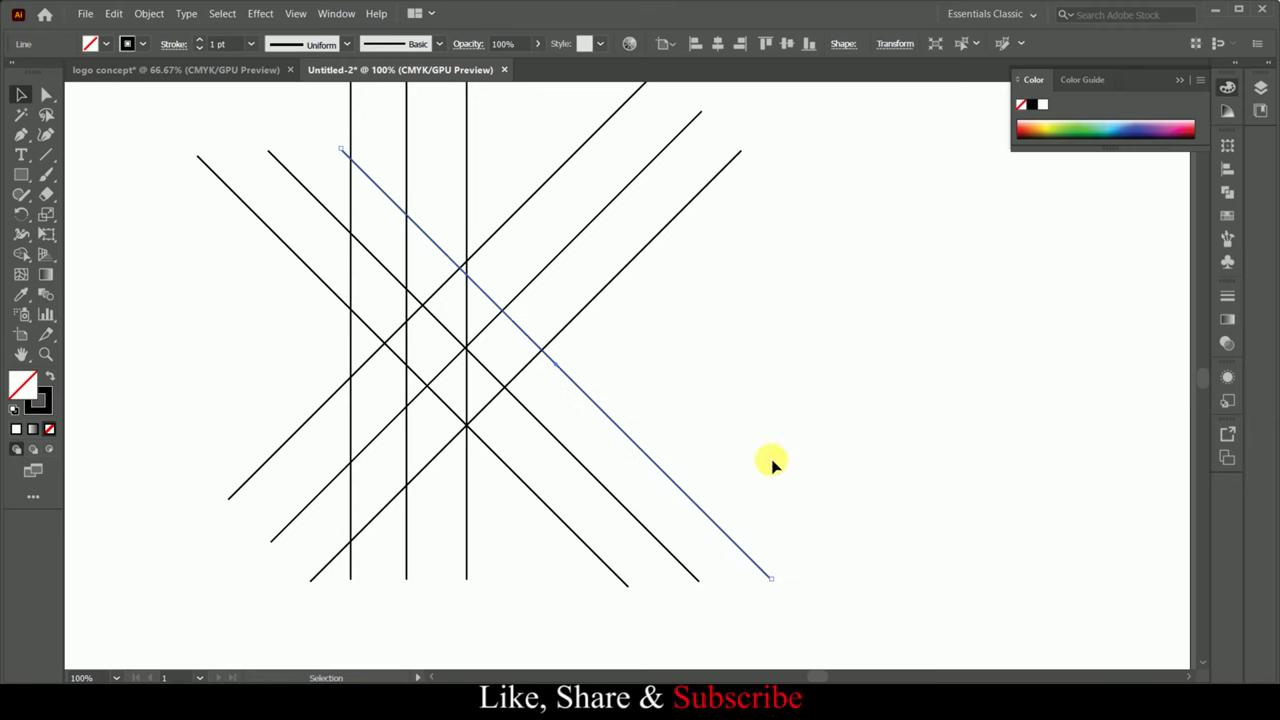
left_click_drag(490, 300, 493, 288)
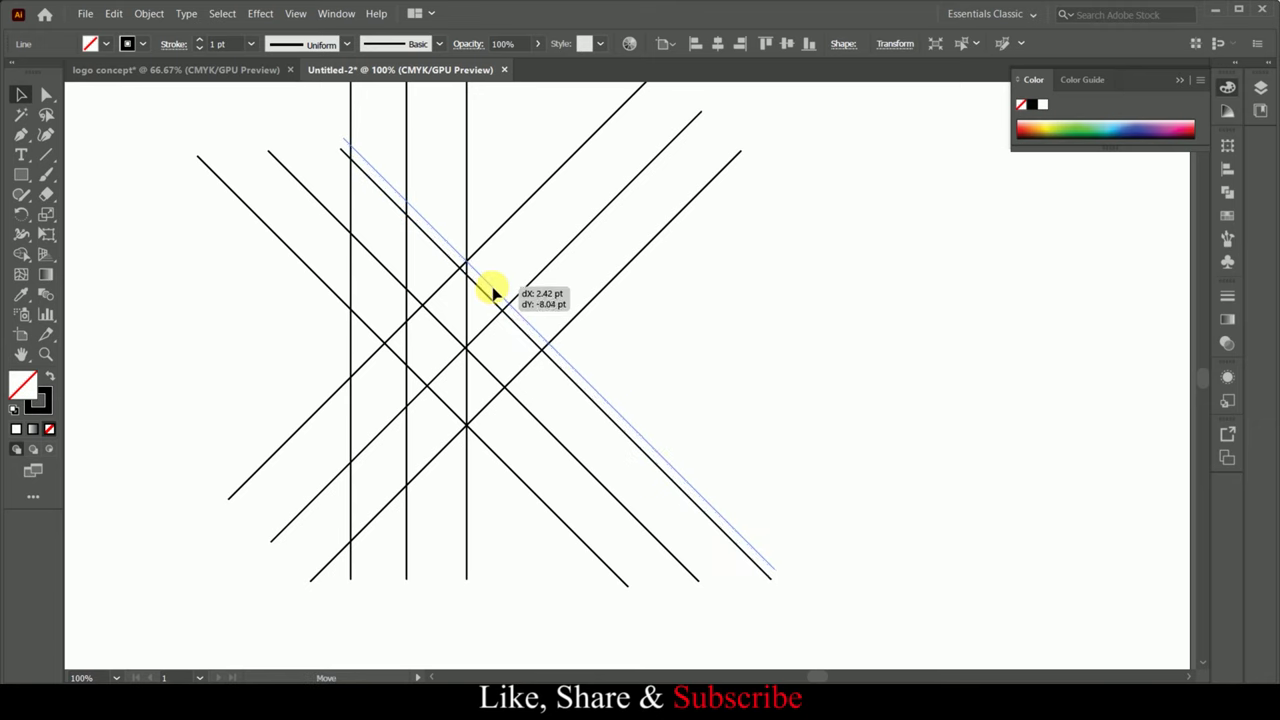
left_click(479, 364, "shift")
left_click(480, 365)
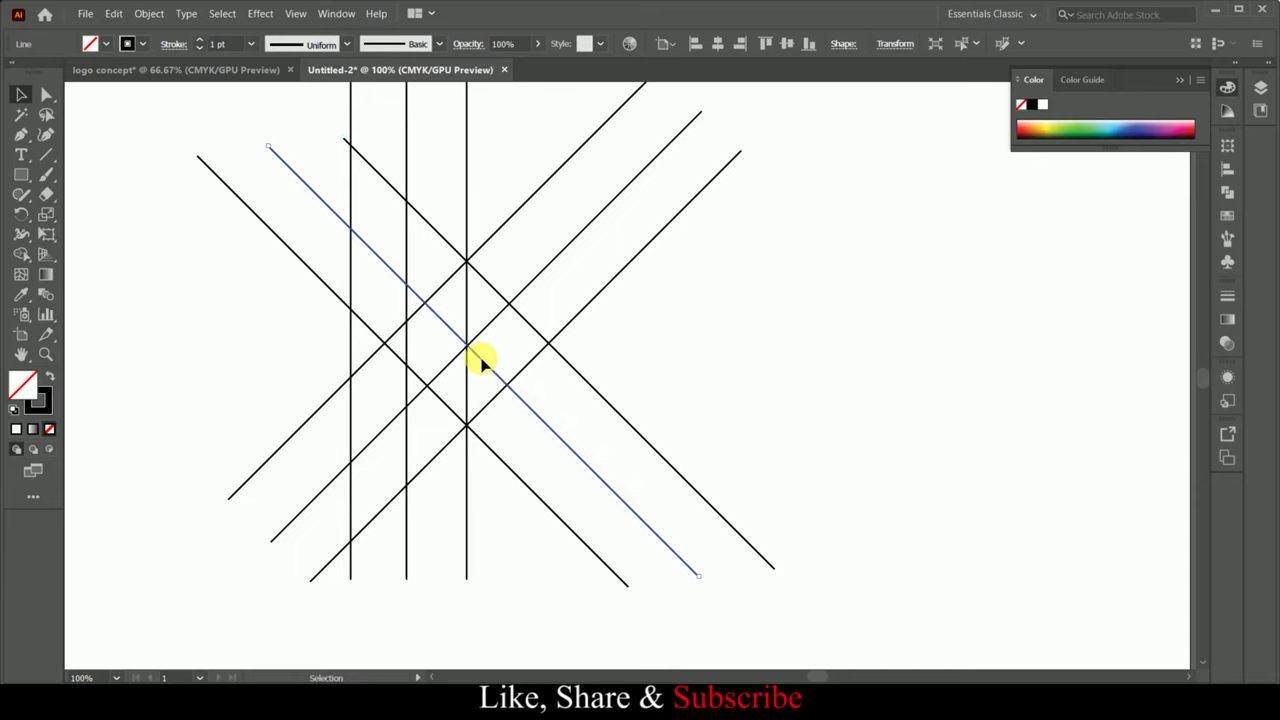
scroll(457, 447, "up", 3, "alt")
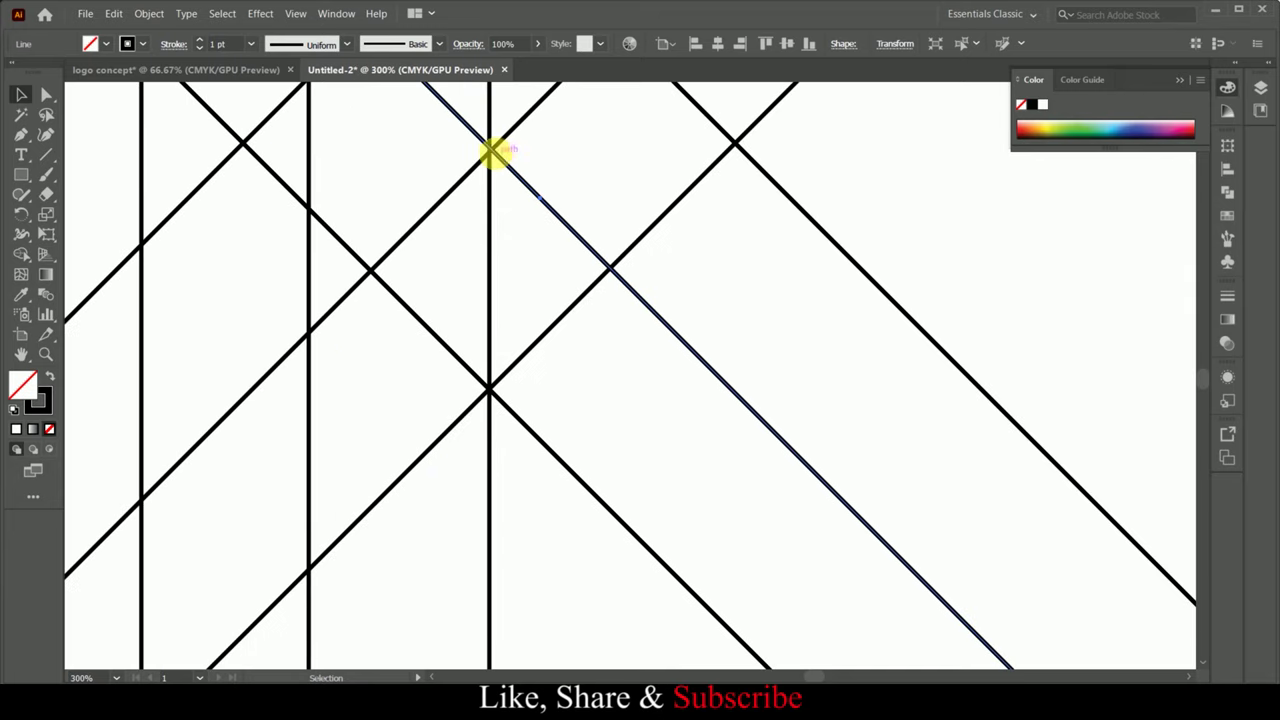
left_click_drag(493, 150, 491, 157)
scroll(510, 418, "down", 4, "alt")
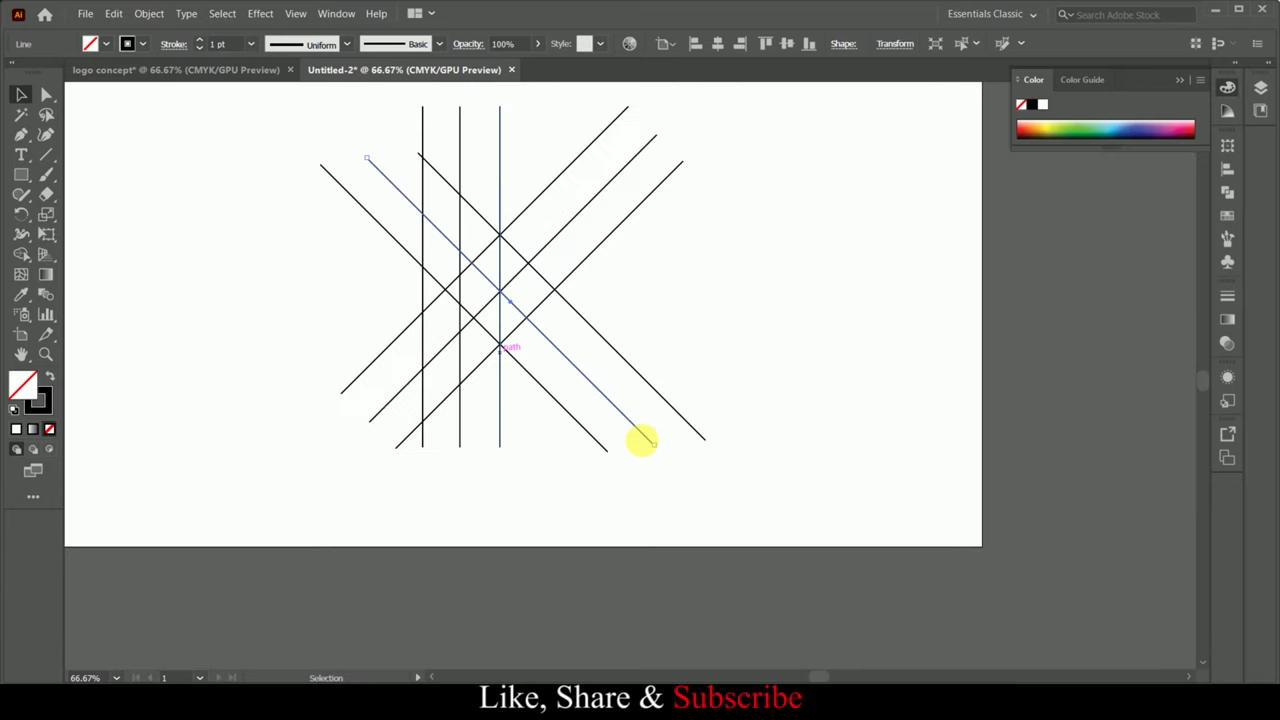
left_click(785, 395)
scroll(785, 395, "up", 1)
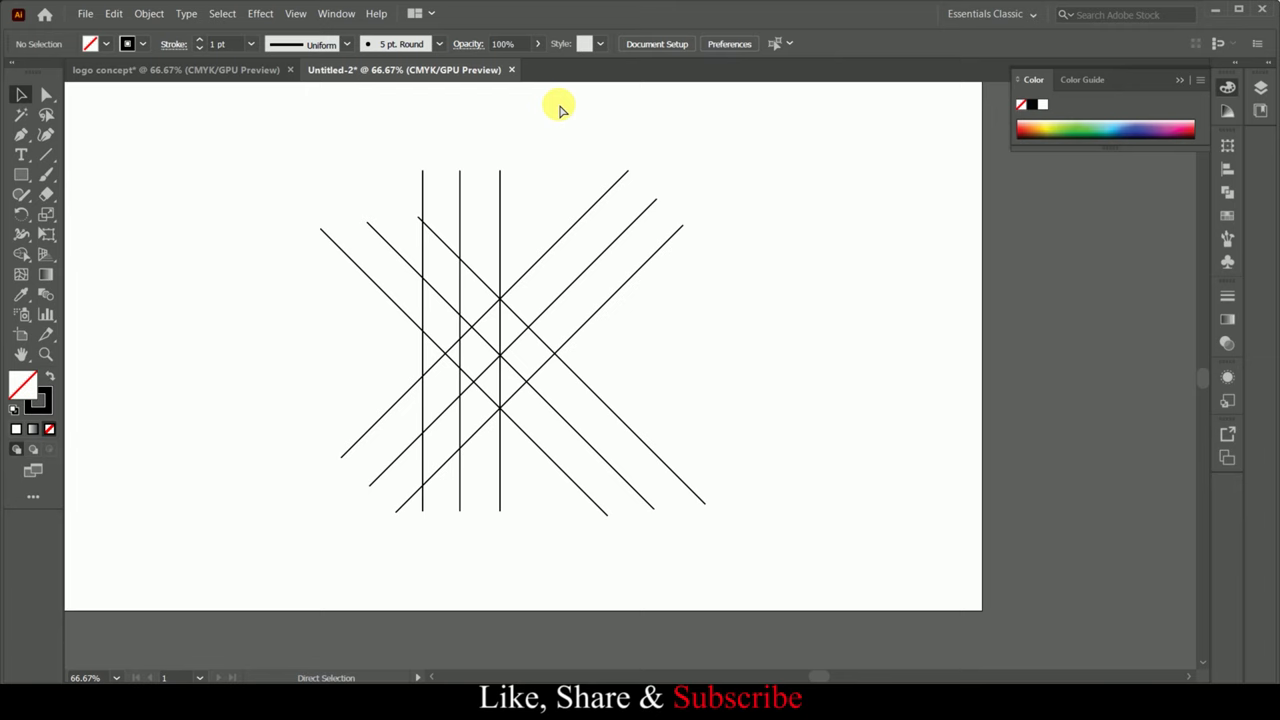
Show rulers and place guides at the lattice's top and bottom and on two vertical lines.
key("ctrl+r")
left_click_drag(511, 450, 517, 503)
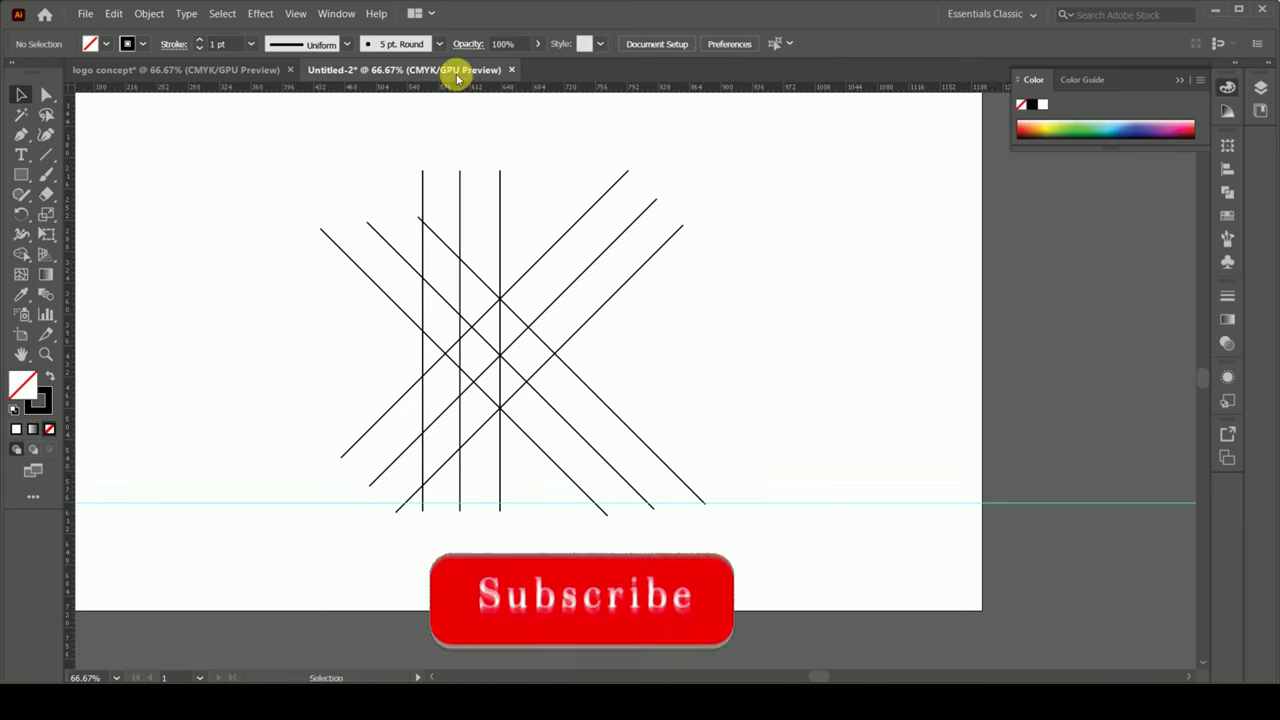
left_click_drag(450, 88, 458, 204)
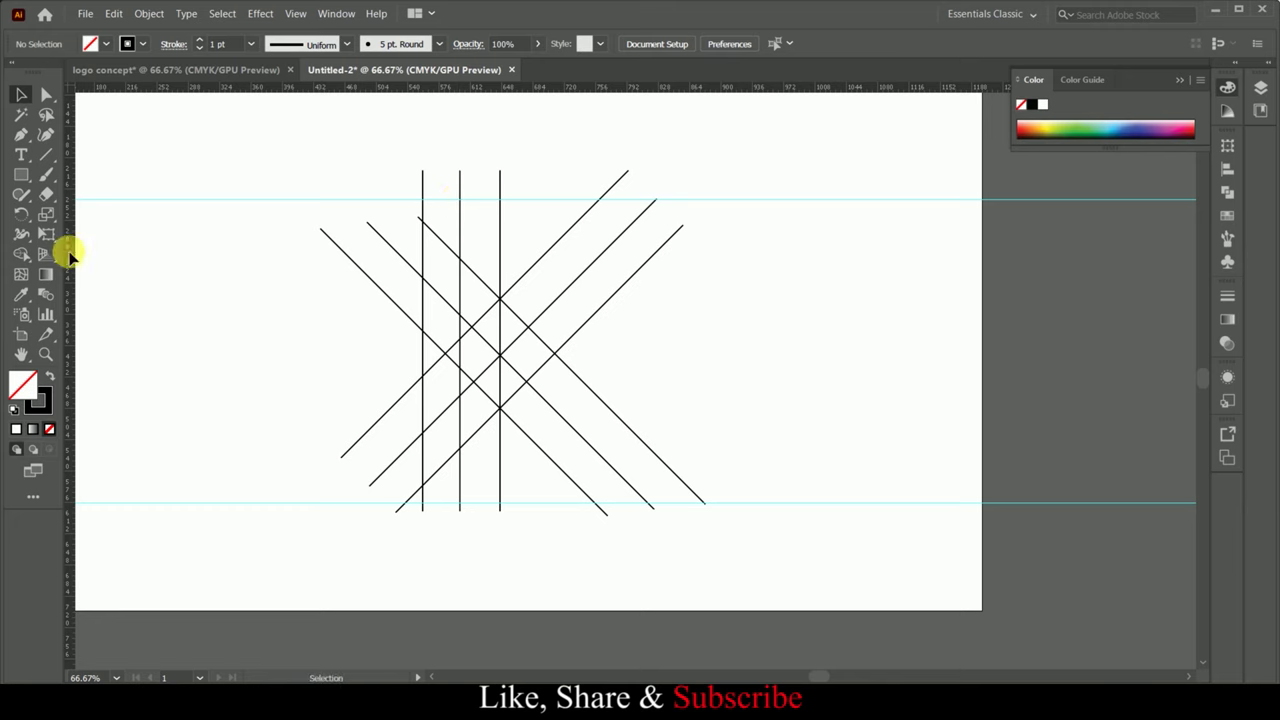
left_click_drag(398, 258, 425, 230)
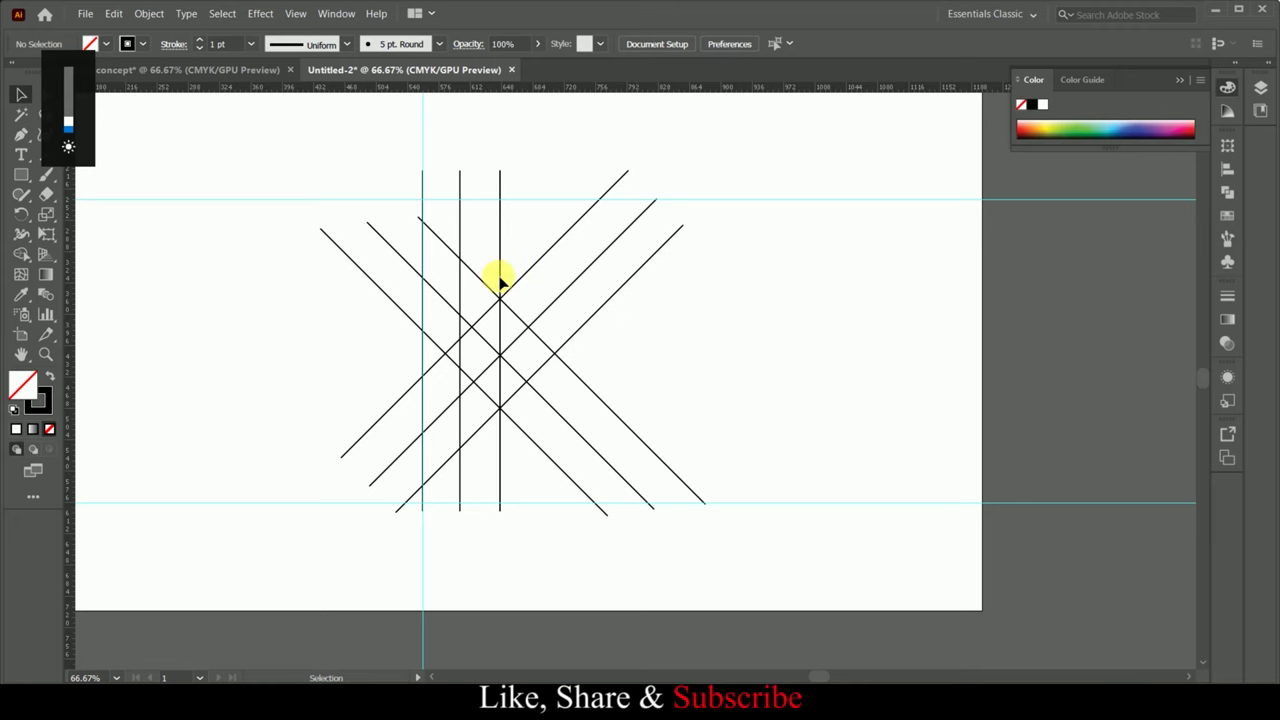
left_click_drag(500, 283, 500, 283)
right_click(710, 197)
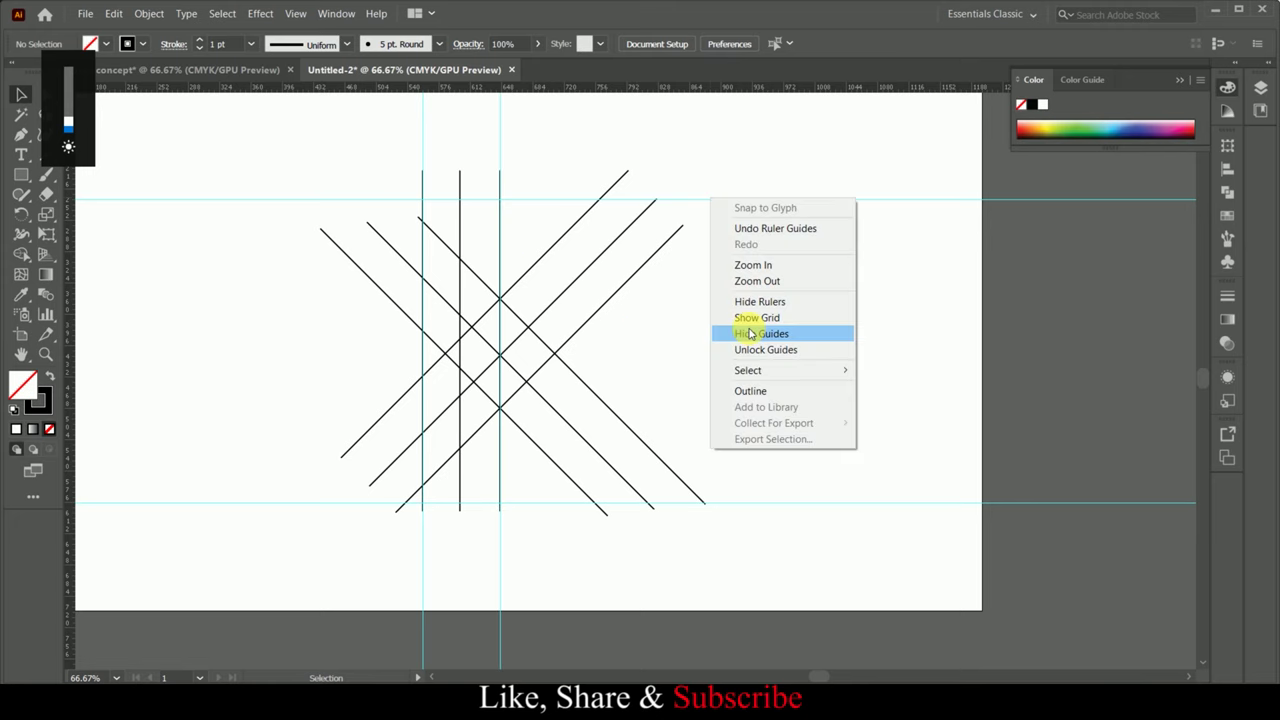
left_click(1097, 330)
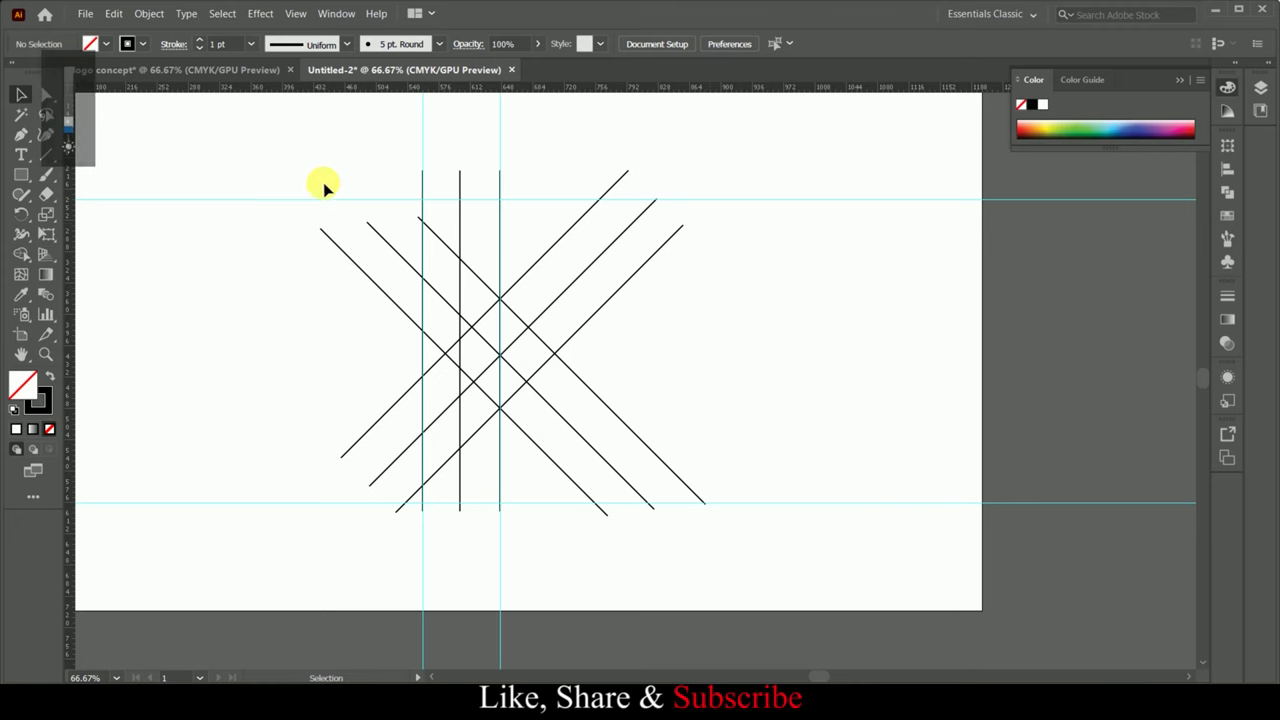
Draw horizontal lines along the top and bottom guides, then select all construction lines.
left_click(45, 154)
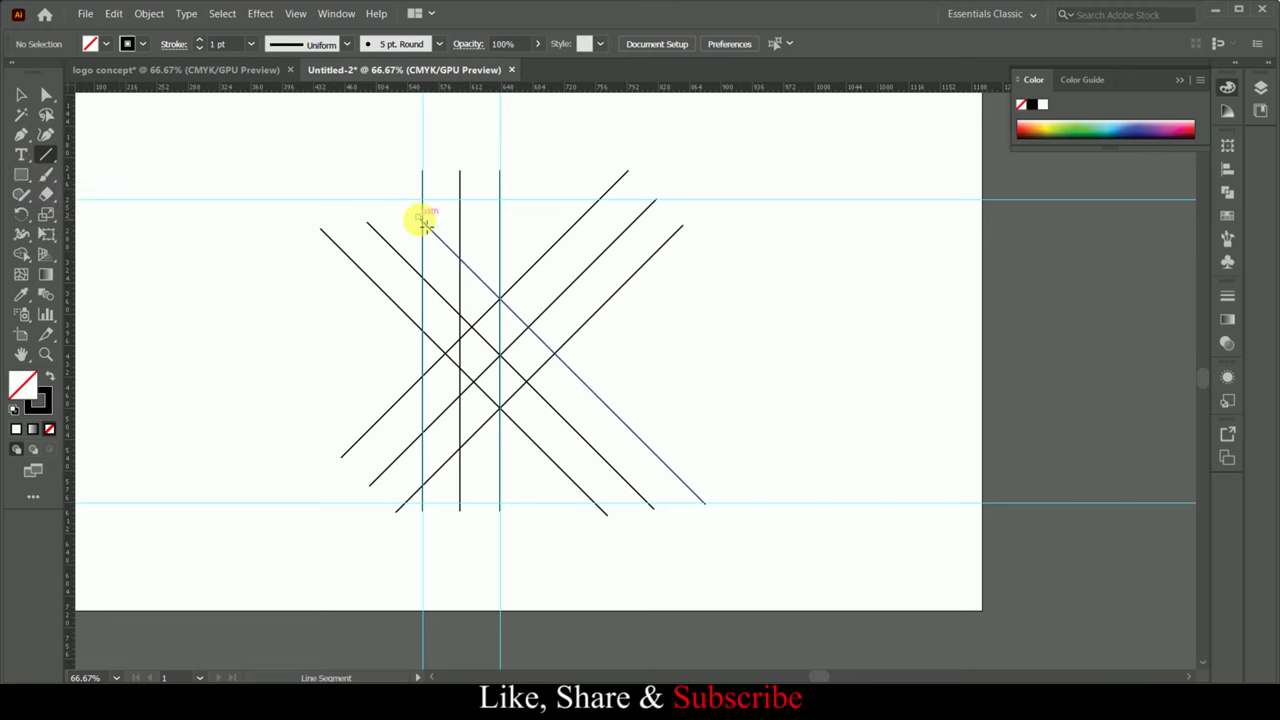
left_click_drag(682, 225, 300, 226)
key("ctrl+z")
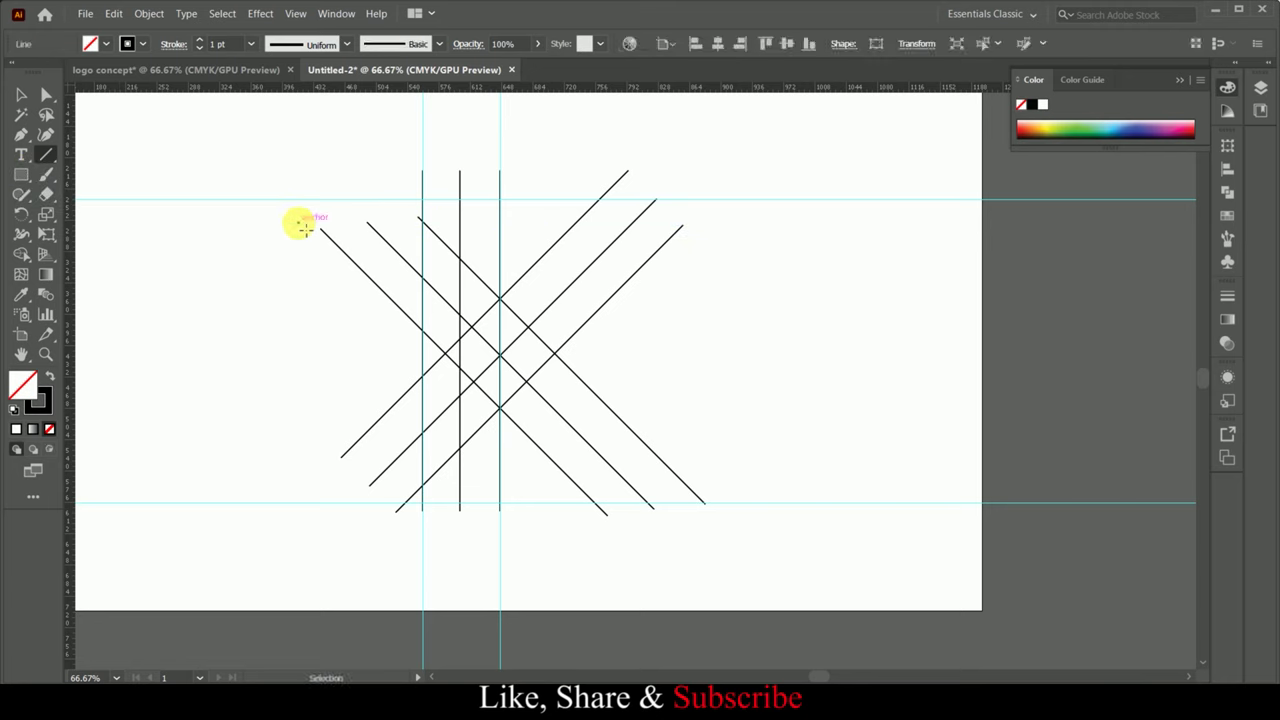
left_click_drag(422, 200, 705, 199)
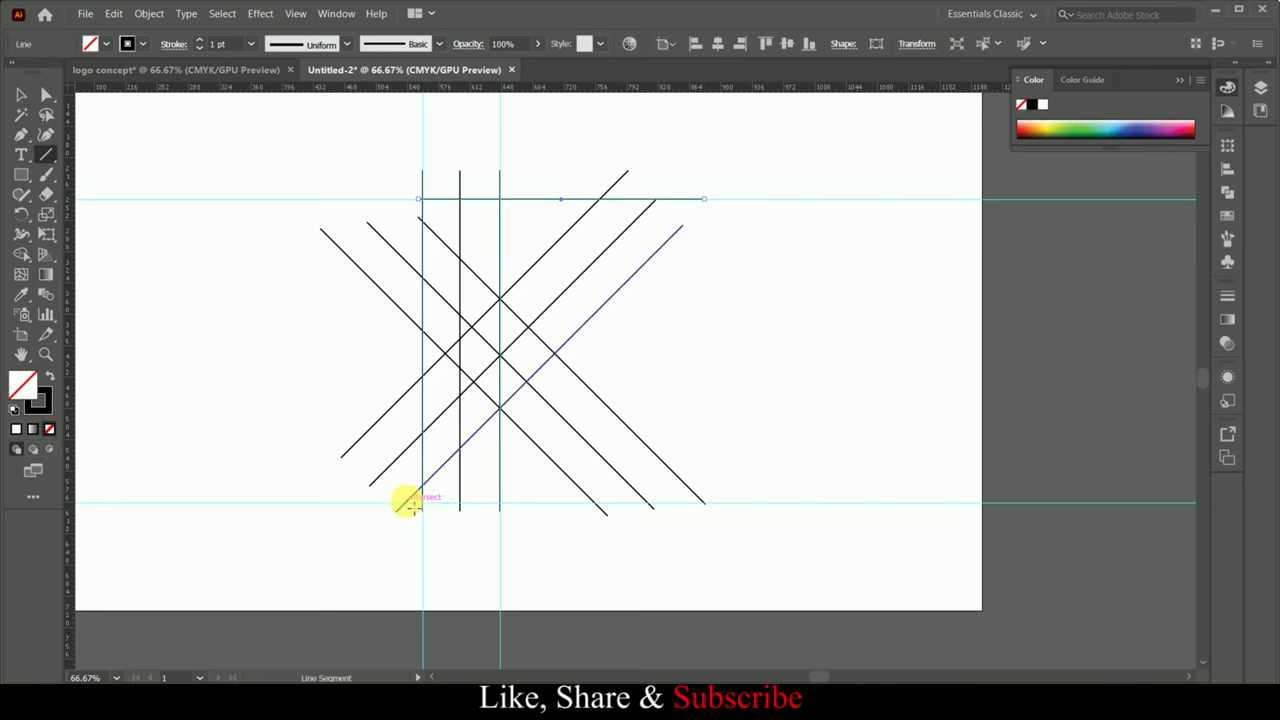
left_click_drag(420, 503, 705, 503)
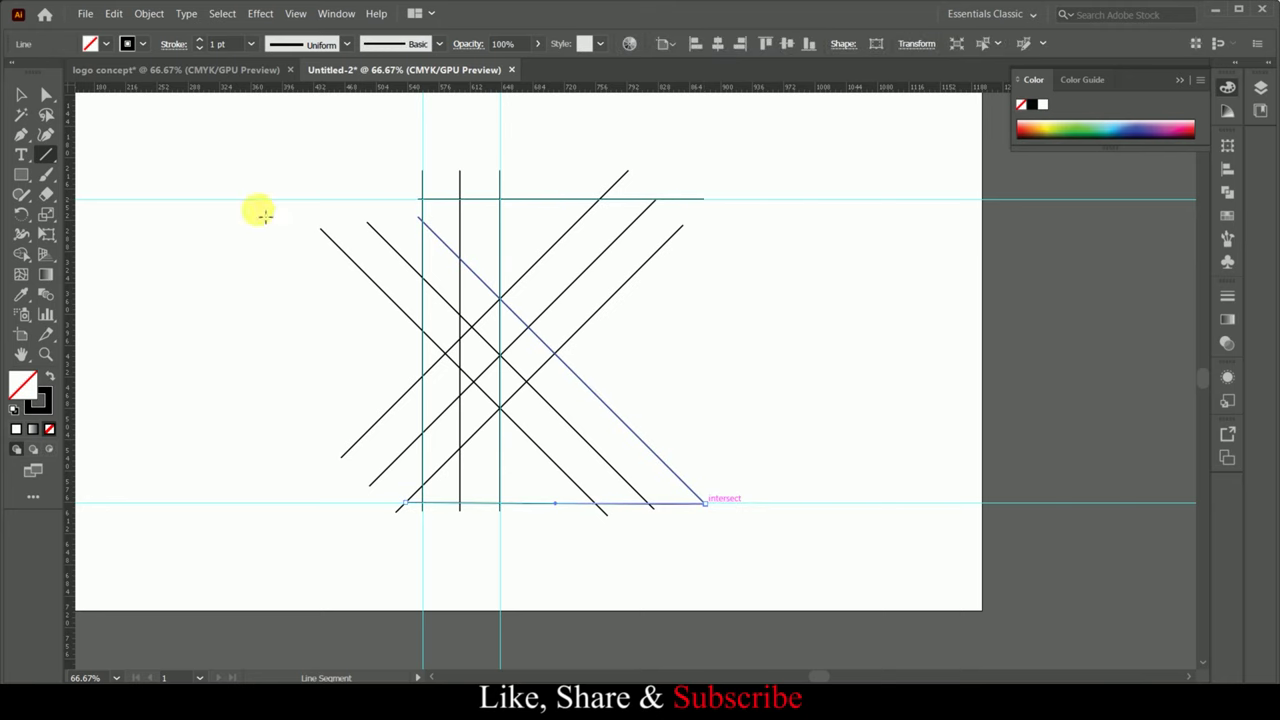
key("v")
left_click_drag(269, 214, 740, 554)
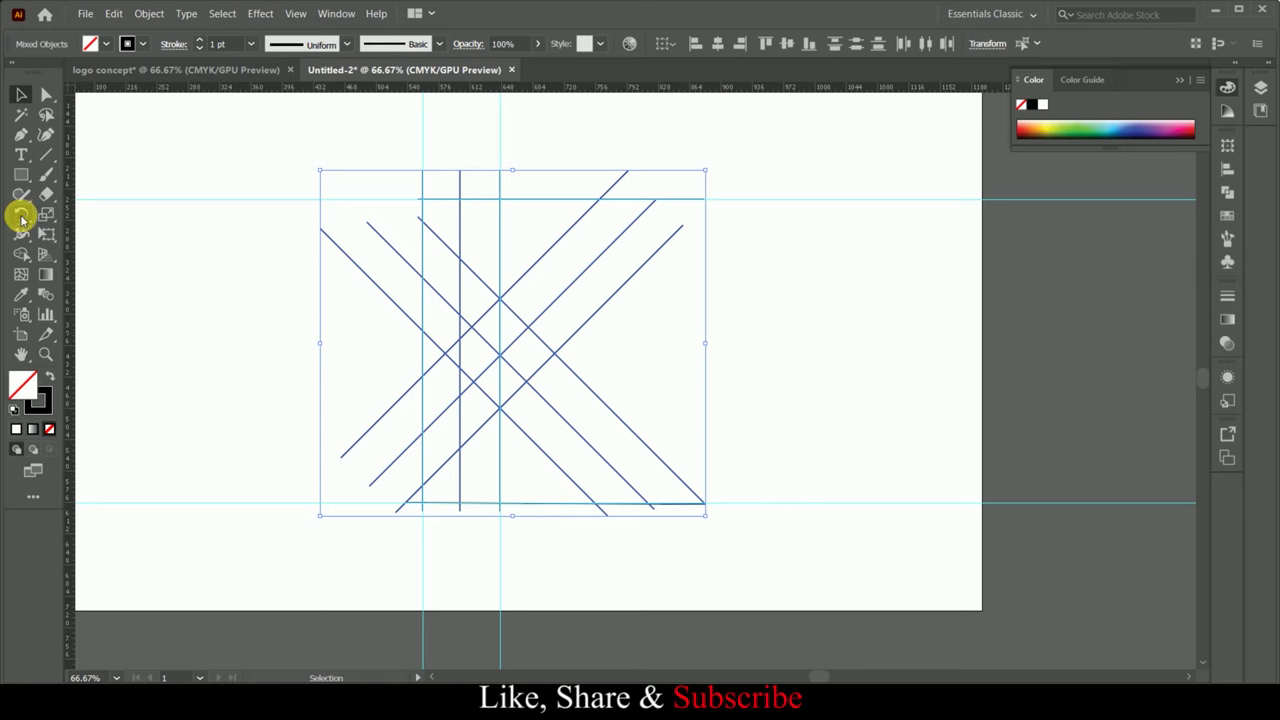
Use Shape Builder to fill the upper K triangle and diagonal strip in black.
double_click(22, 253)
left_click(651, 645)
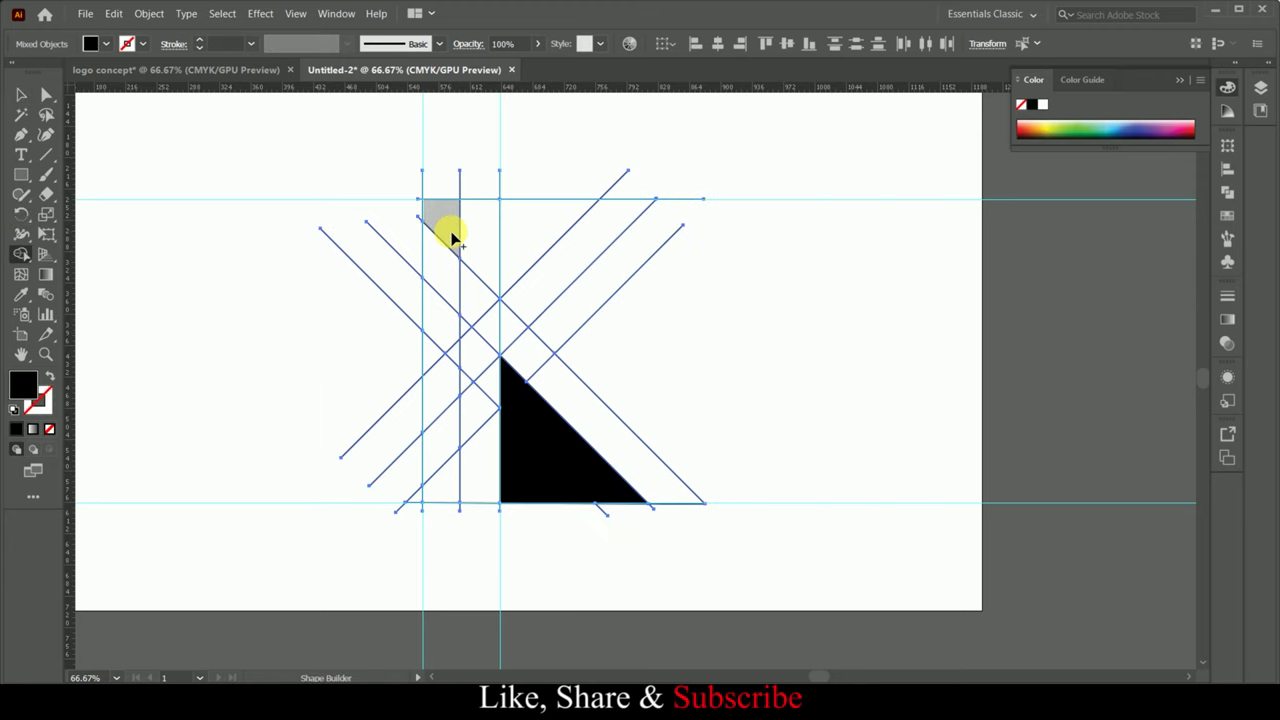
left_click(535, 250)
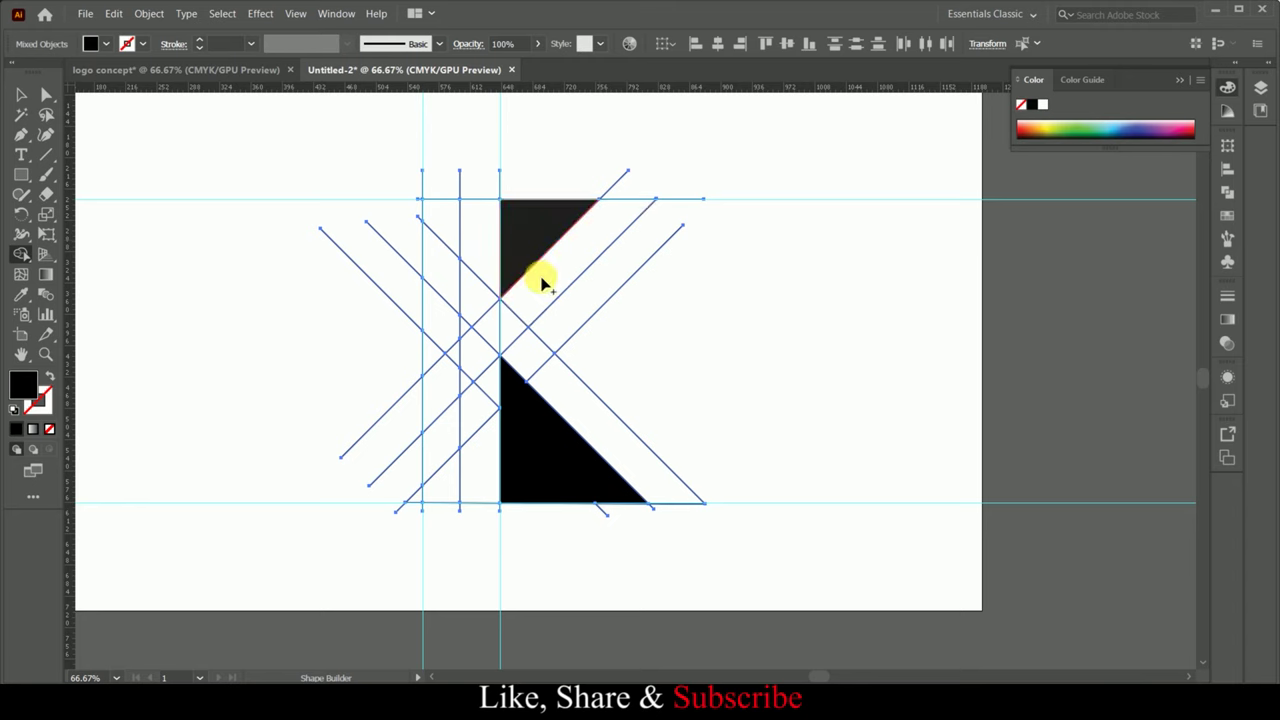
left_click(520, 323)
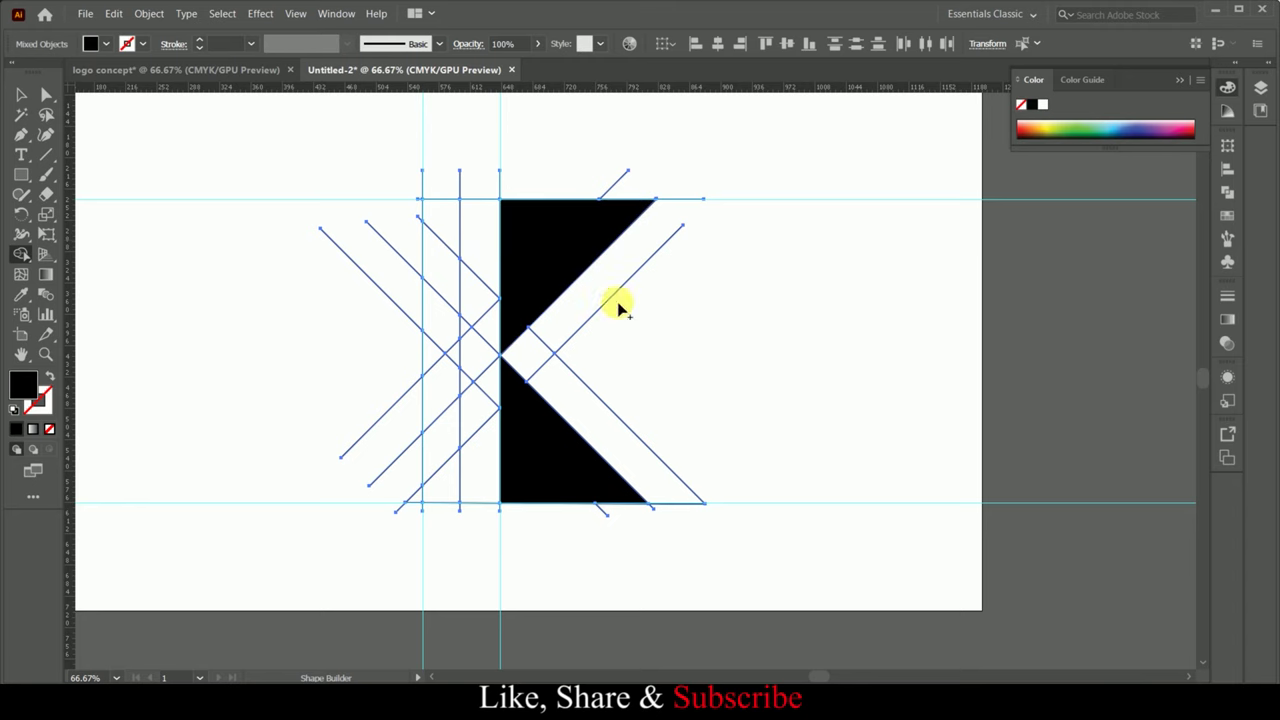
double_click(20, 97)
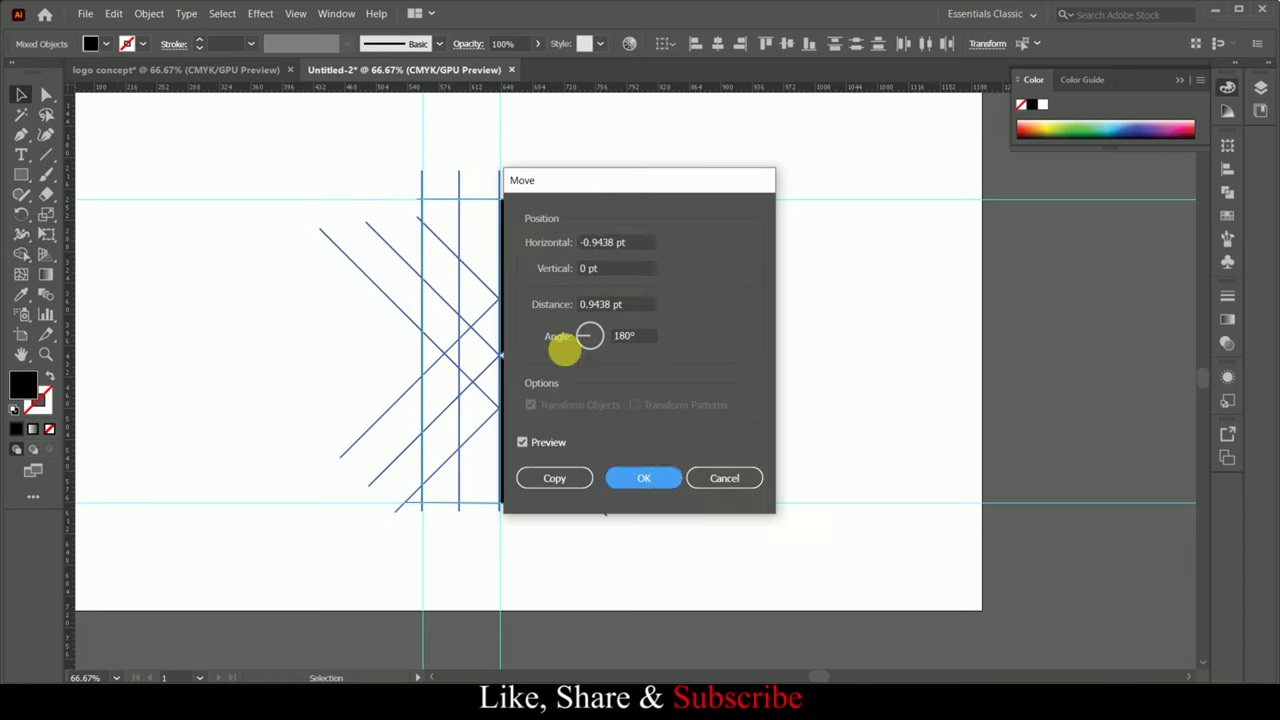
Pull the upper and lower black K shapes out to the right and set their stroke to None.
key("Escape")
left_click_drag(548, 275, 816, 289)
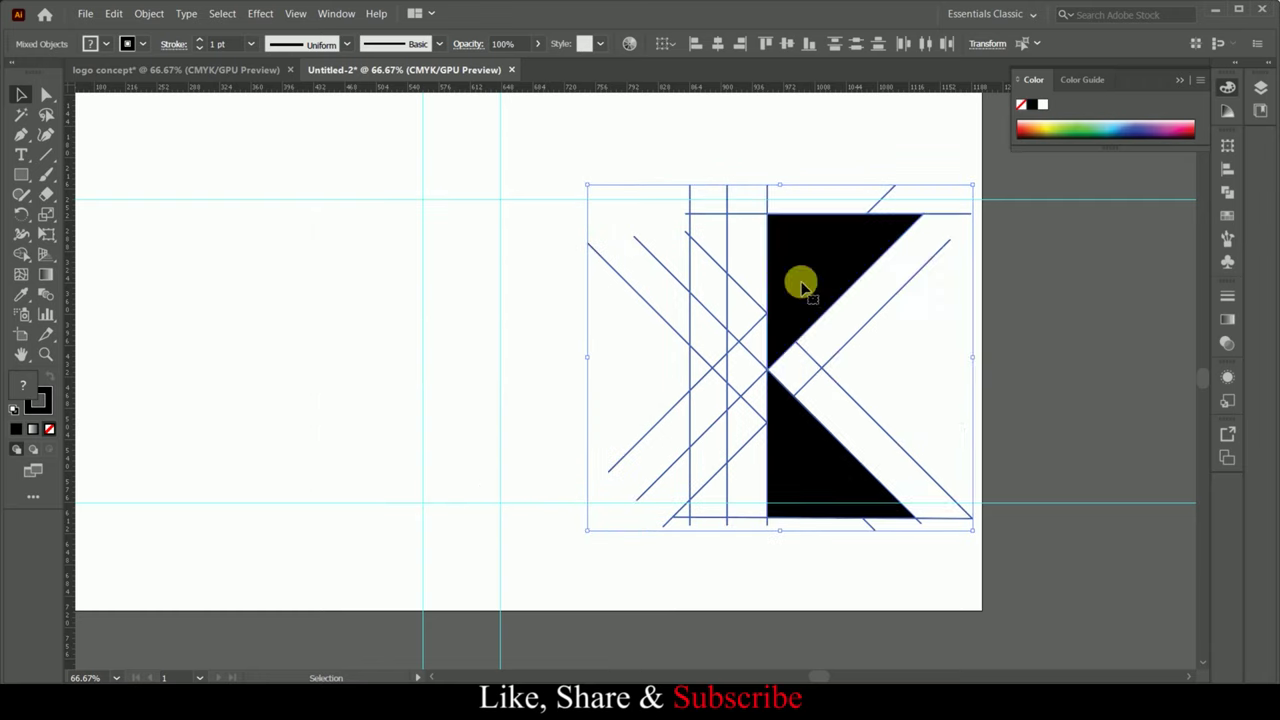
right_click(811, 271)
left_click(860, 278)
left_click(817, 277)
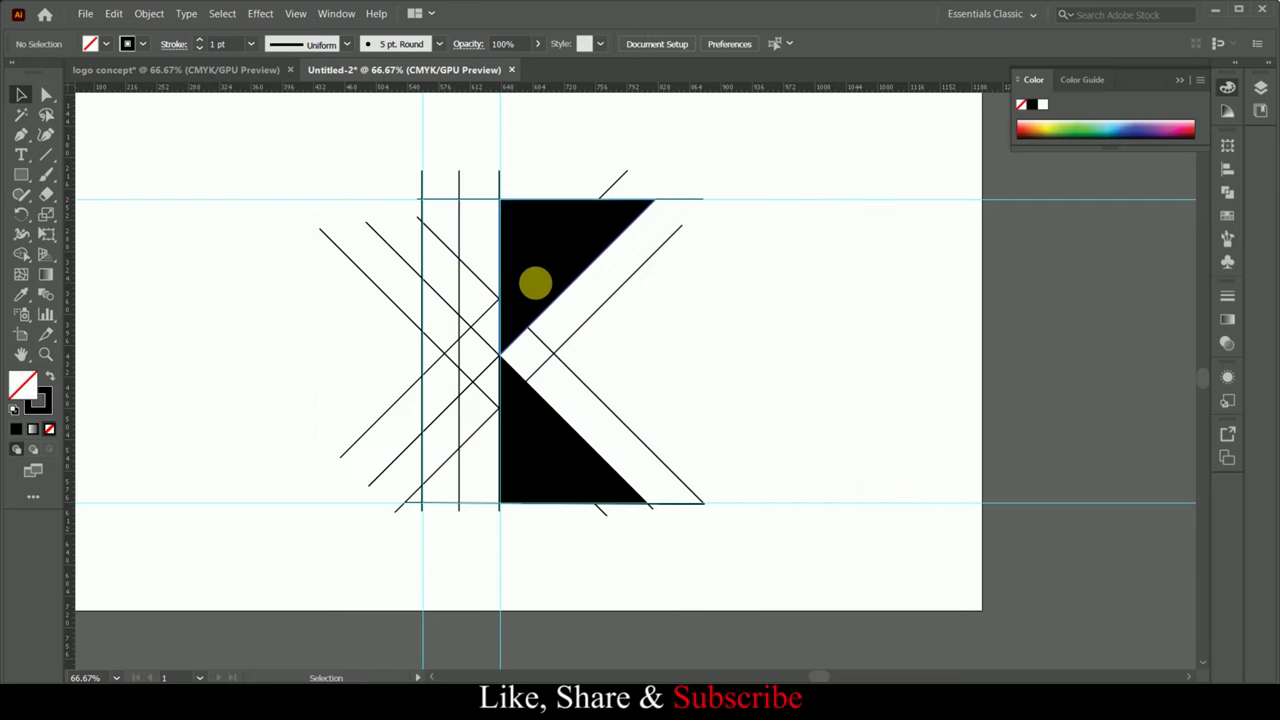
left_click_drag(531, 283, 818, 283)
mouse_move(557, 463)
left_mouse_down()
mouse_move(868, 500)
mouse_move(848, 482)
left_mouse_up()
left_click(795, 248, "shift")
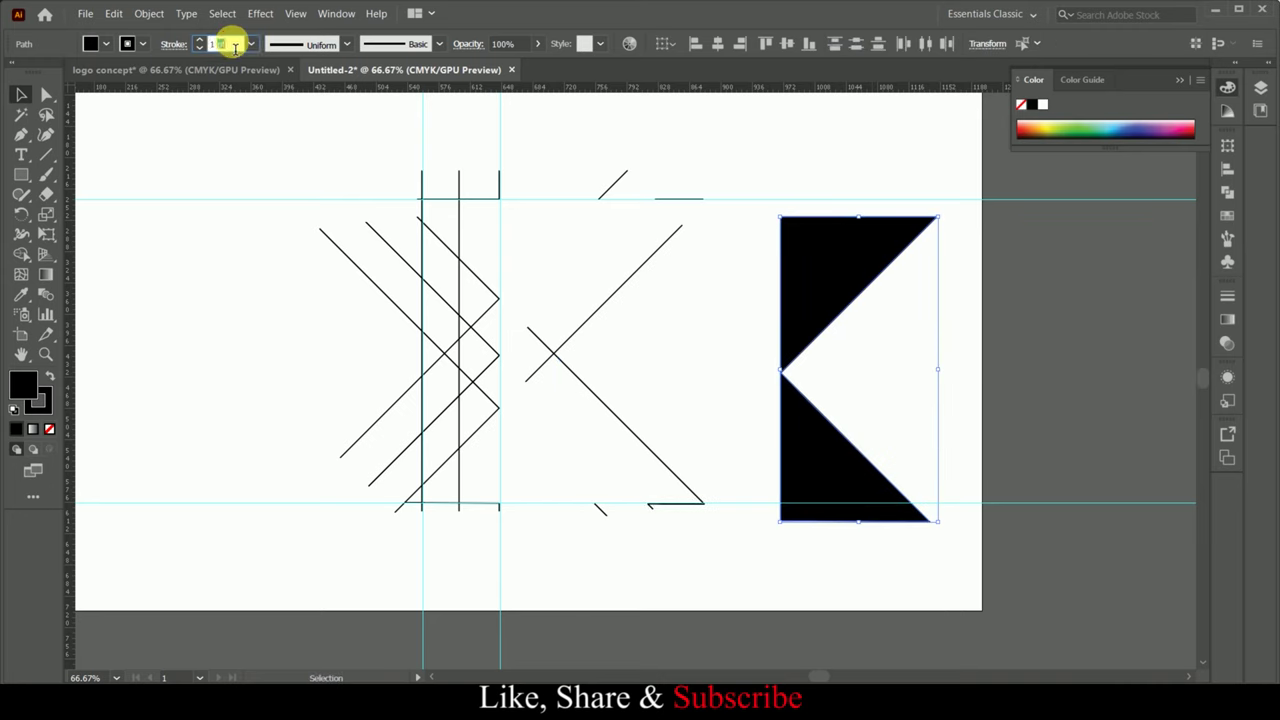
key("Return")
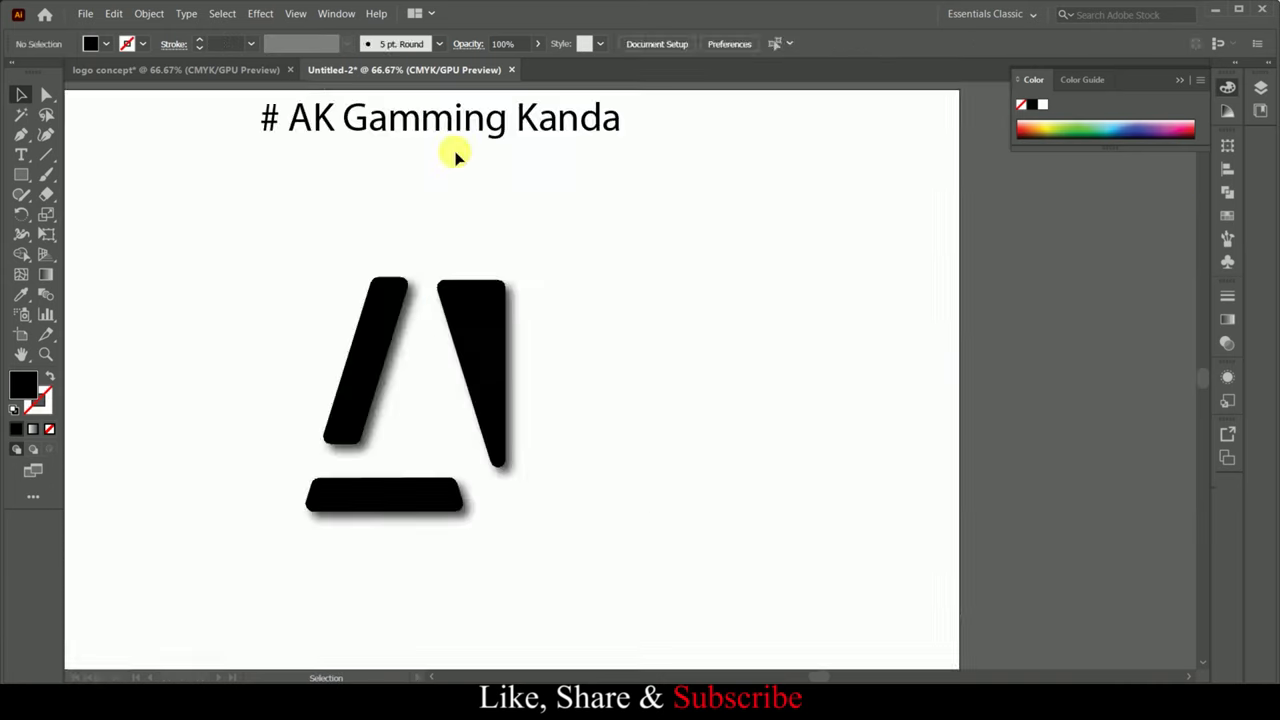
Paste the K into the logo concept document and scale it to the A's height.
key("a")
key("v")
key("ctrl+Tab")
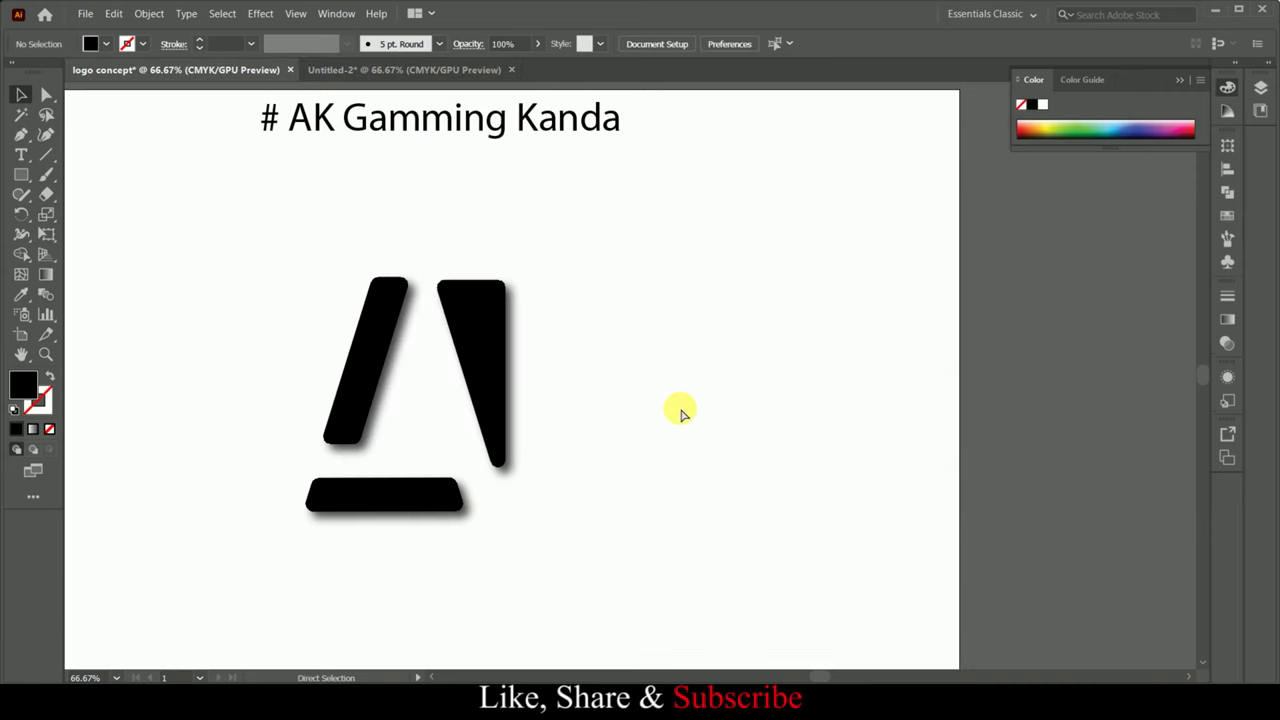
key("ctrl+v")
left_click_drag(707, 223, 674, 286)
left_click_drag(675, 528, 669, 511)
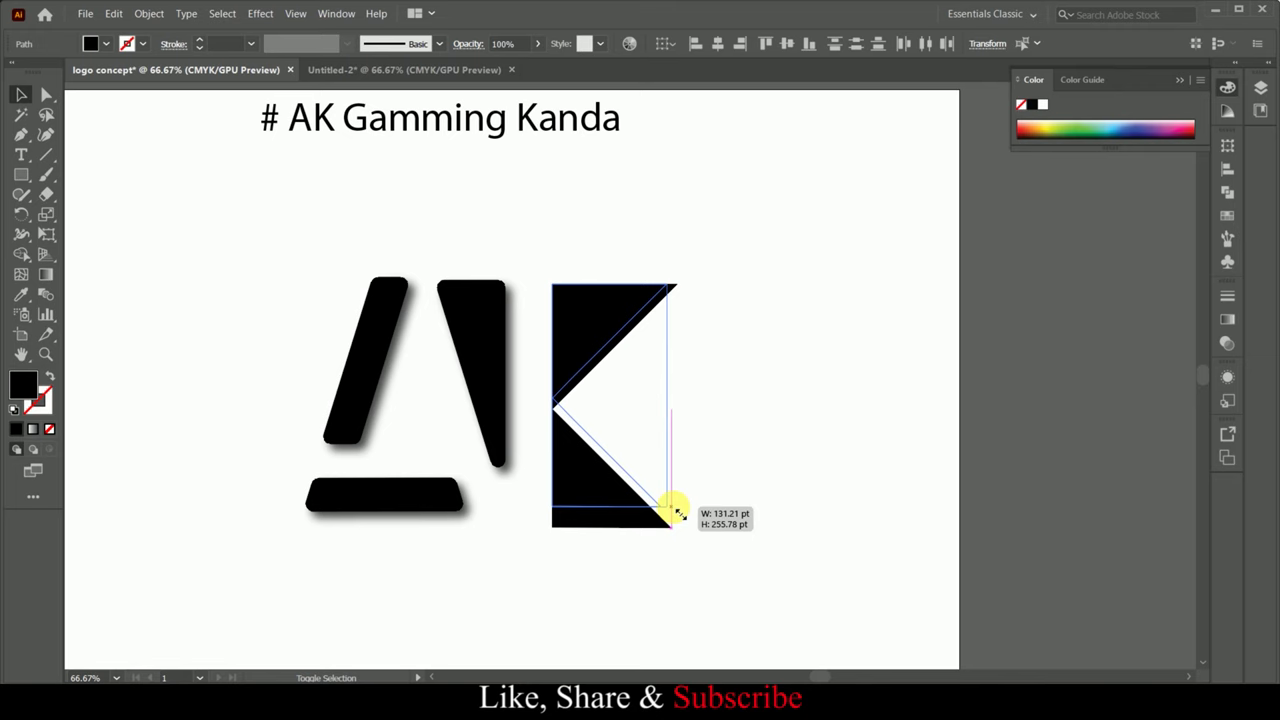
Nudge the K left and round its corners with Direct Selection live corners.
left_click(743, 280)
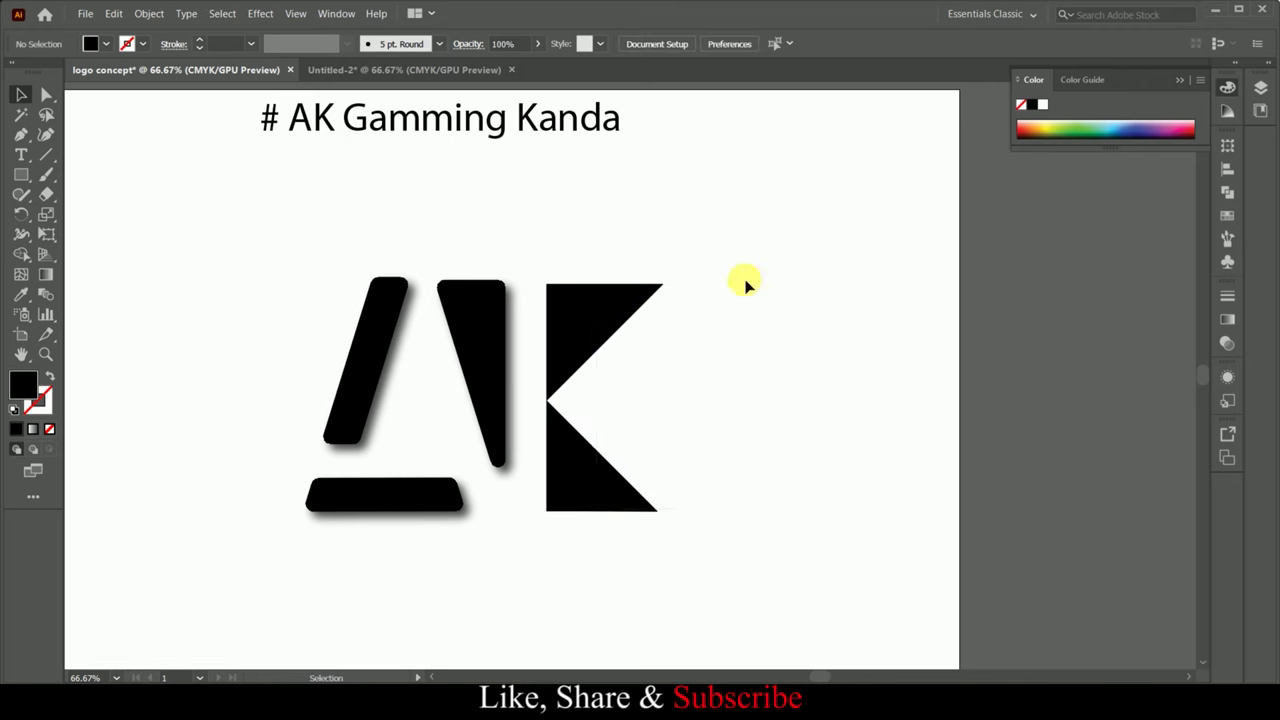
left_click_drag(552, 430, 527, 424)
left_click(43, 100)
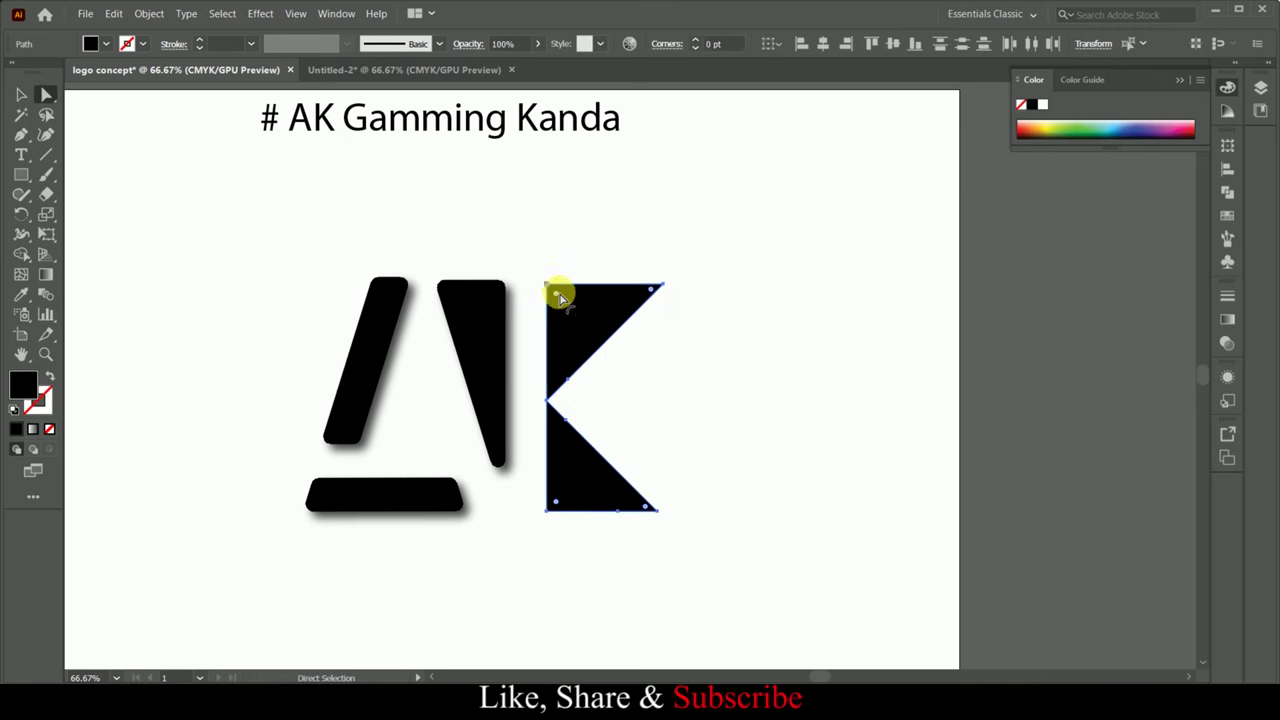
left_click_drag(560, 297, 561, 298)
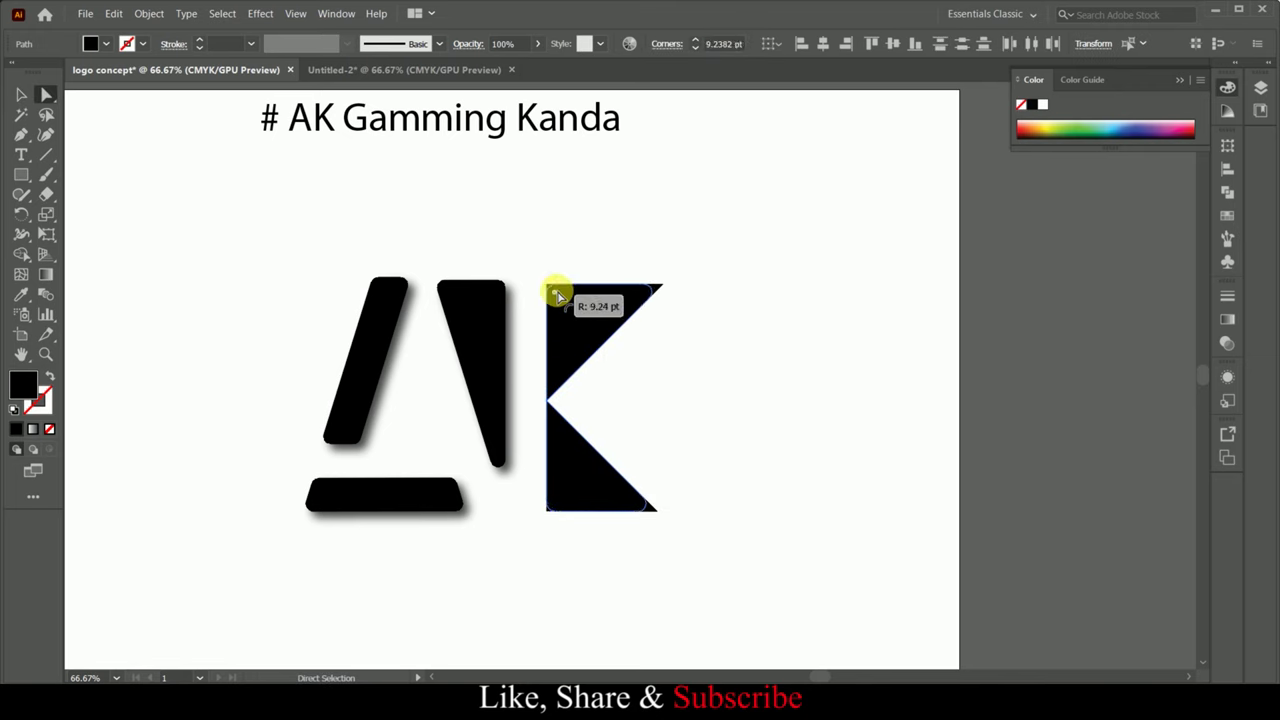
left_click(779, 369)
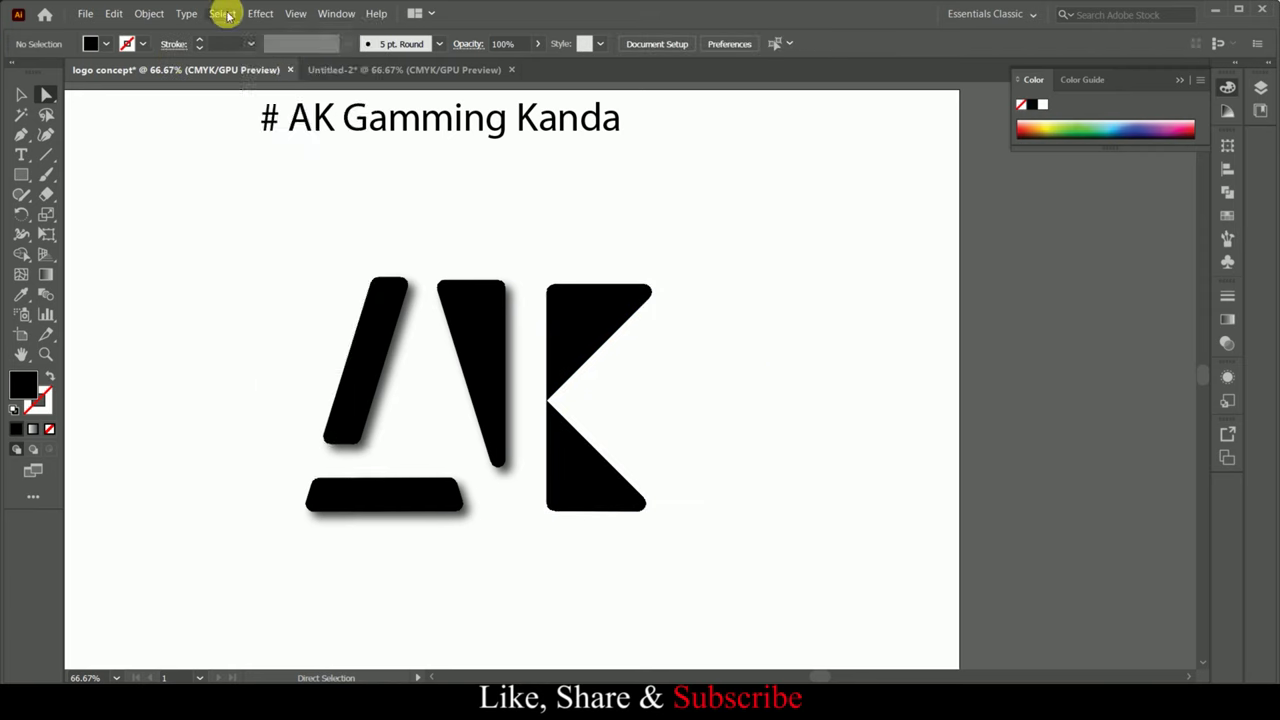
left_click(260, 13)
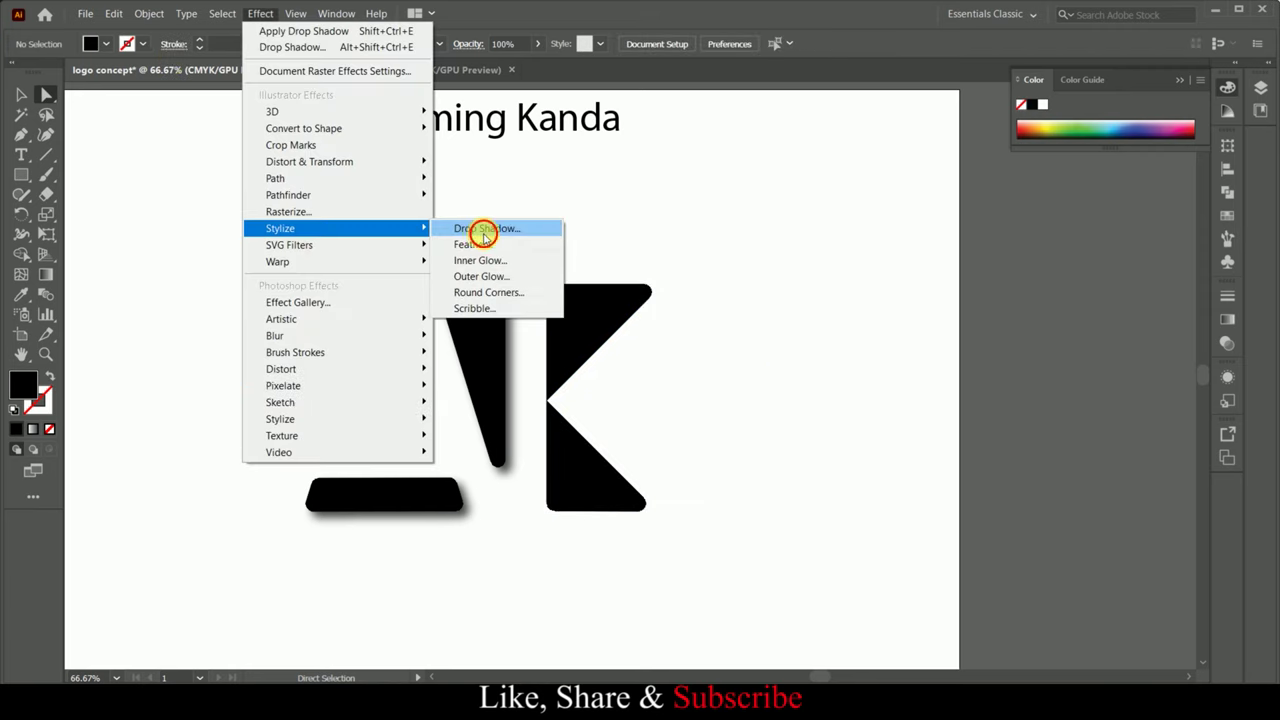
Apply a drop shadow to the A pieces and then the same drop shadow to the K.
left_click(480, 233)
left_click(640, 428)
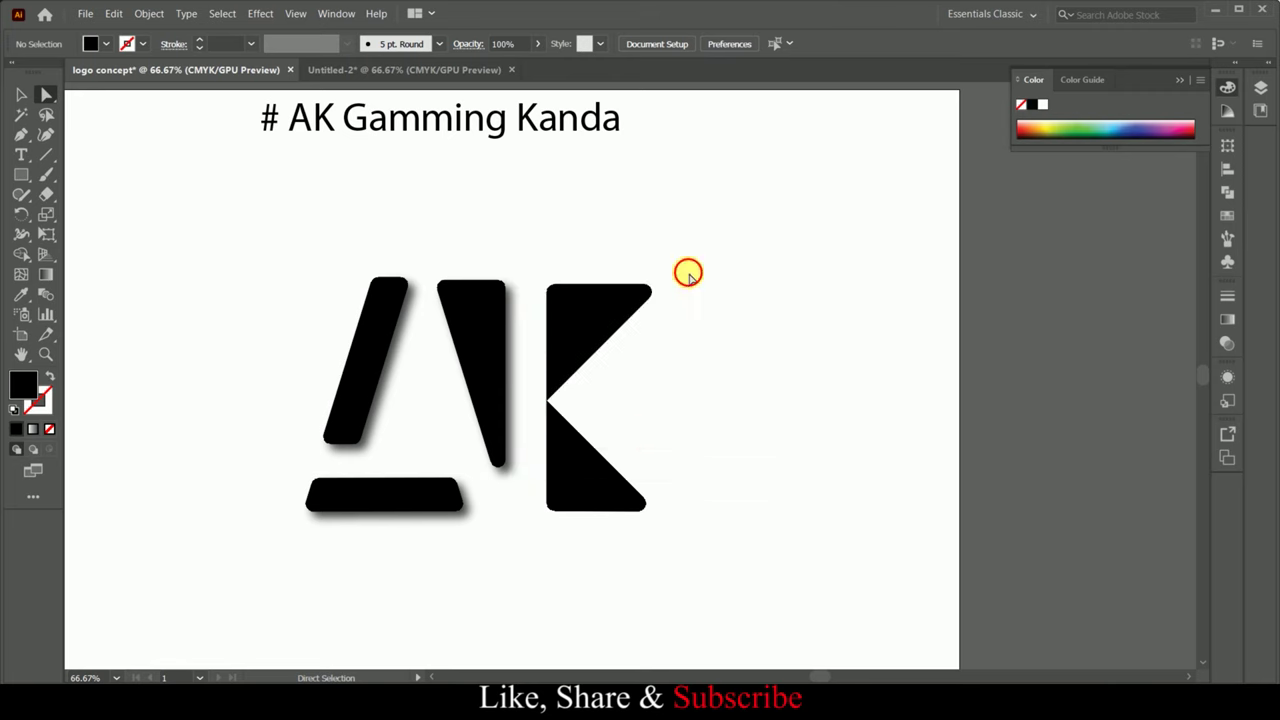
left_click_drag(688, 273, 566, 558)
left_click(260, 13)
mouse_move(288, 195)
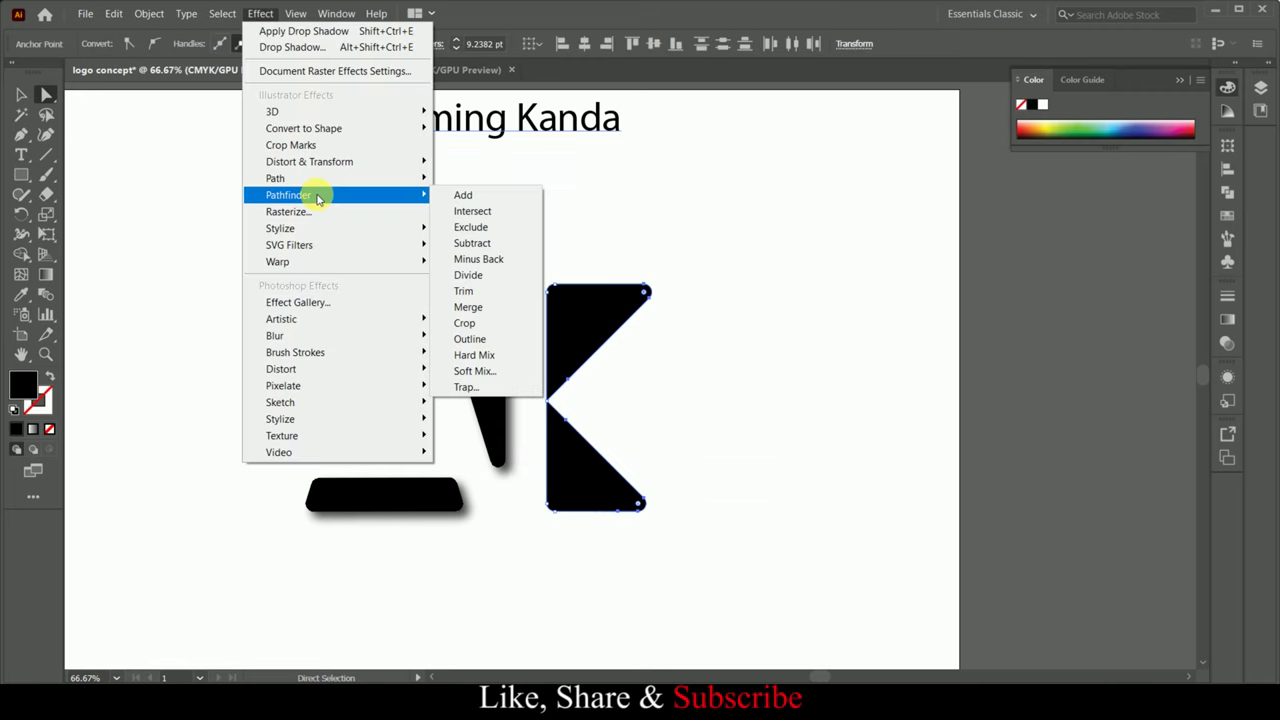
left_click(500, 229)
left_click(714, 431)
left_click(790, 433)
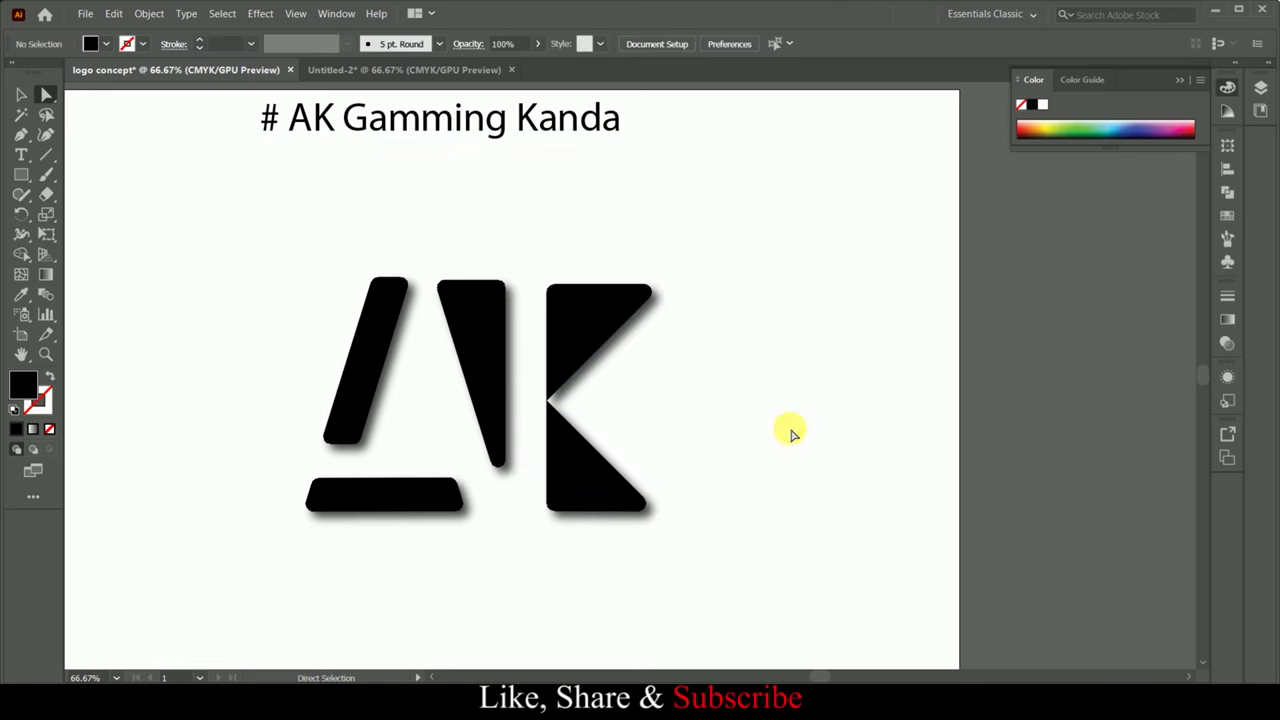
Group the A and K, centre the group horizontally, nudge it left, and start a text object.
left_click(22, 92)
key("ctrl+minus")
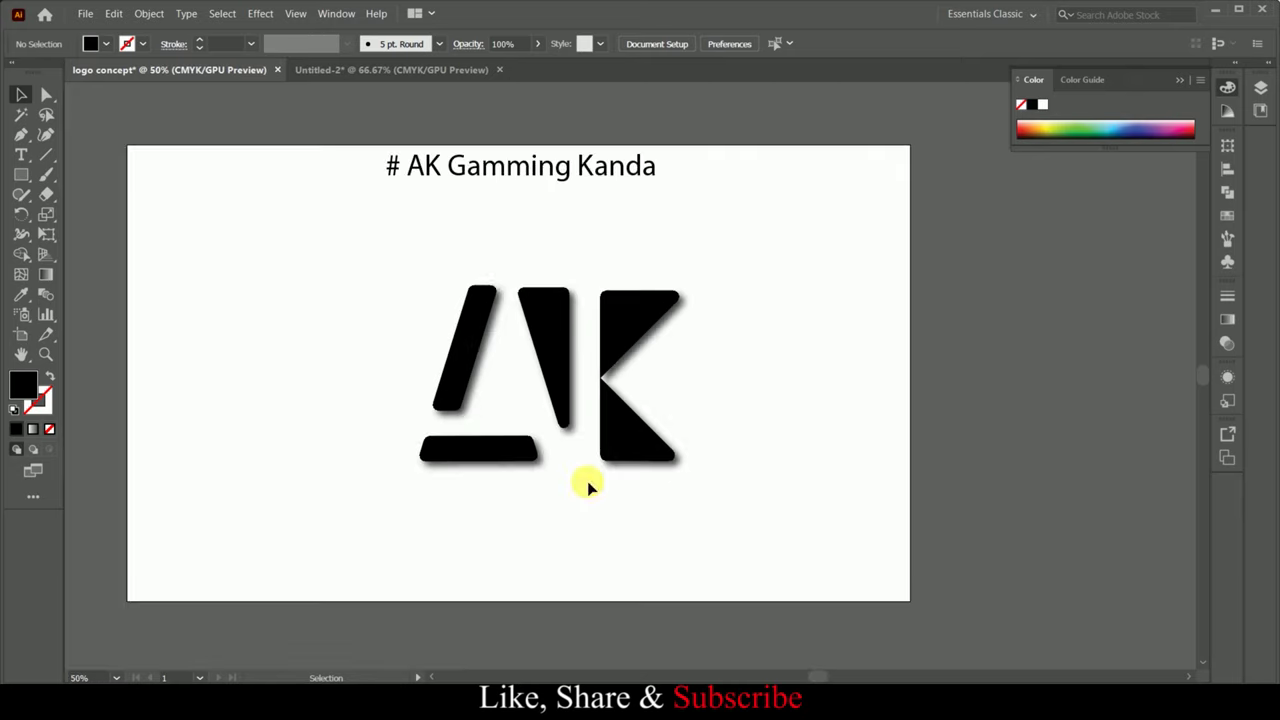
left_click_drag(800, 245, 349, 509)
key("ctrl+g")
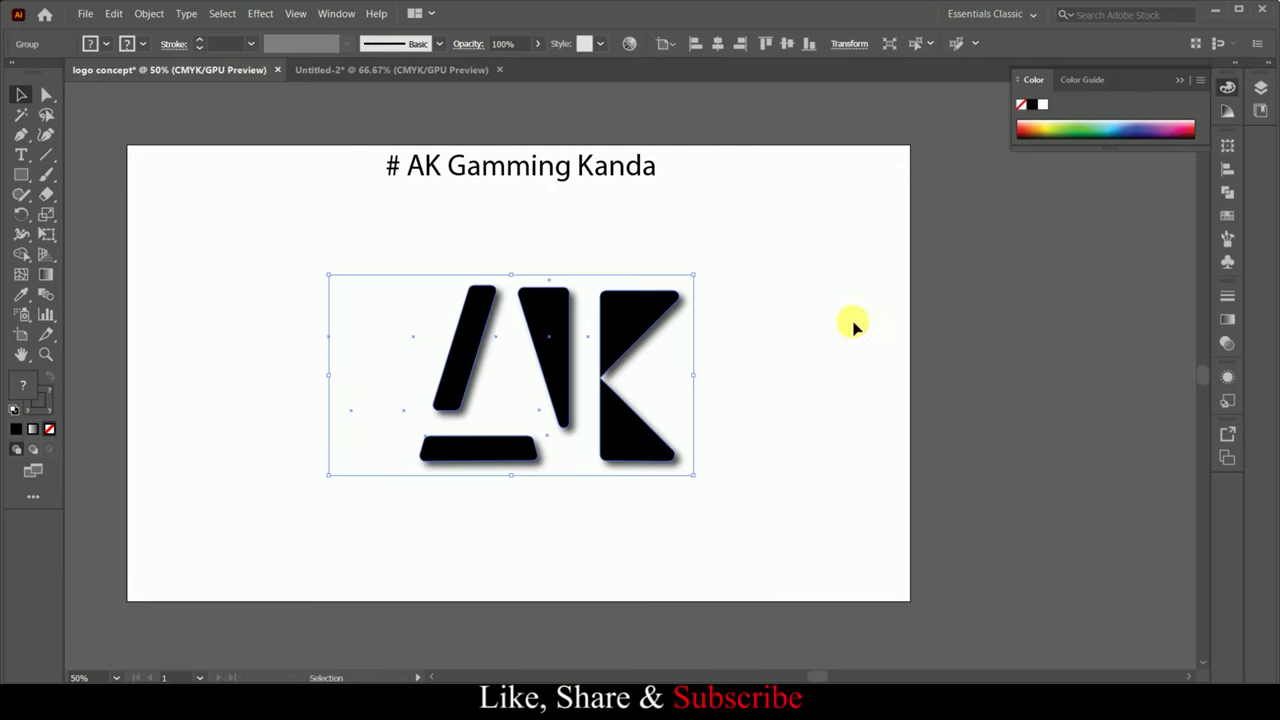
left_click(715, 48)
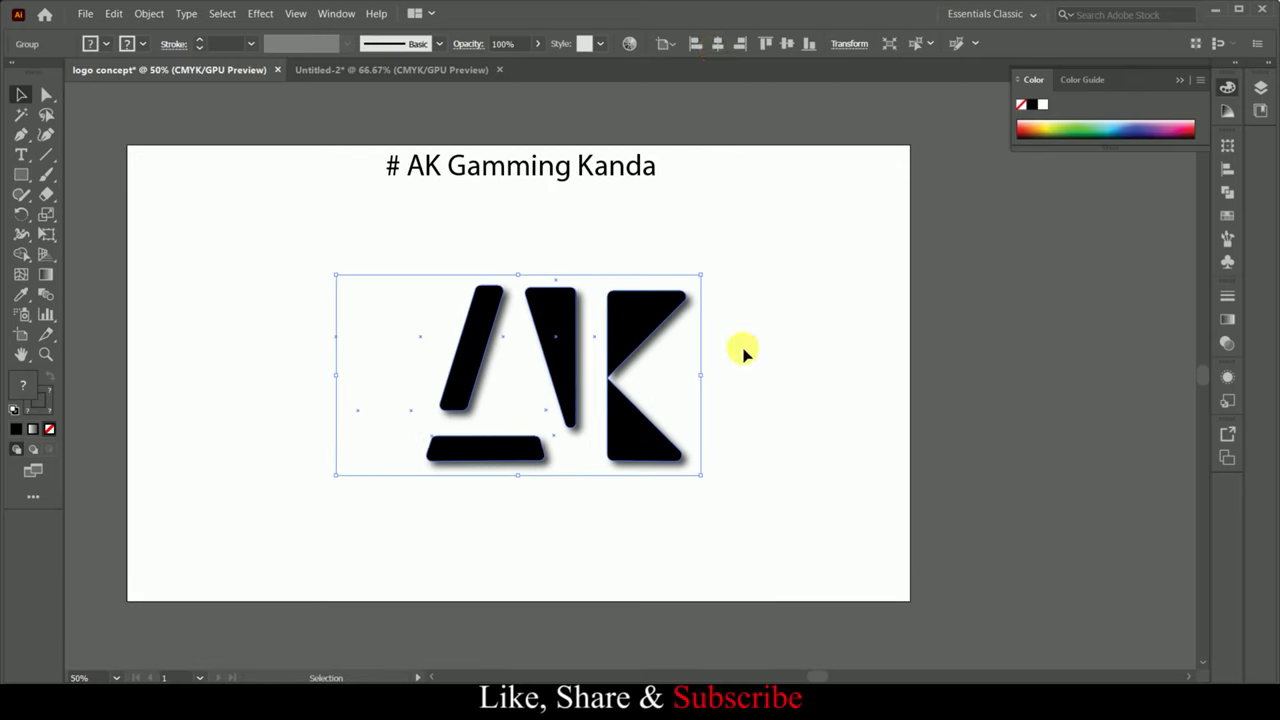
left_click(743, 352)
left_click_drag(668, 331, 612, 331)
left_click(720, 335)
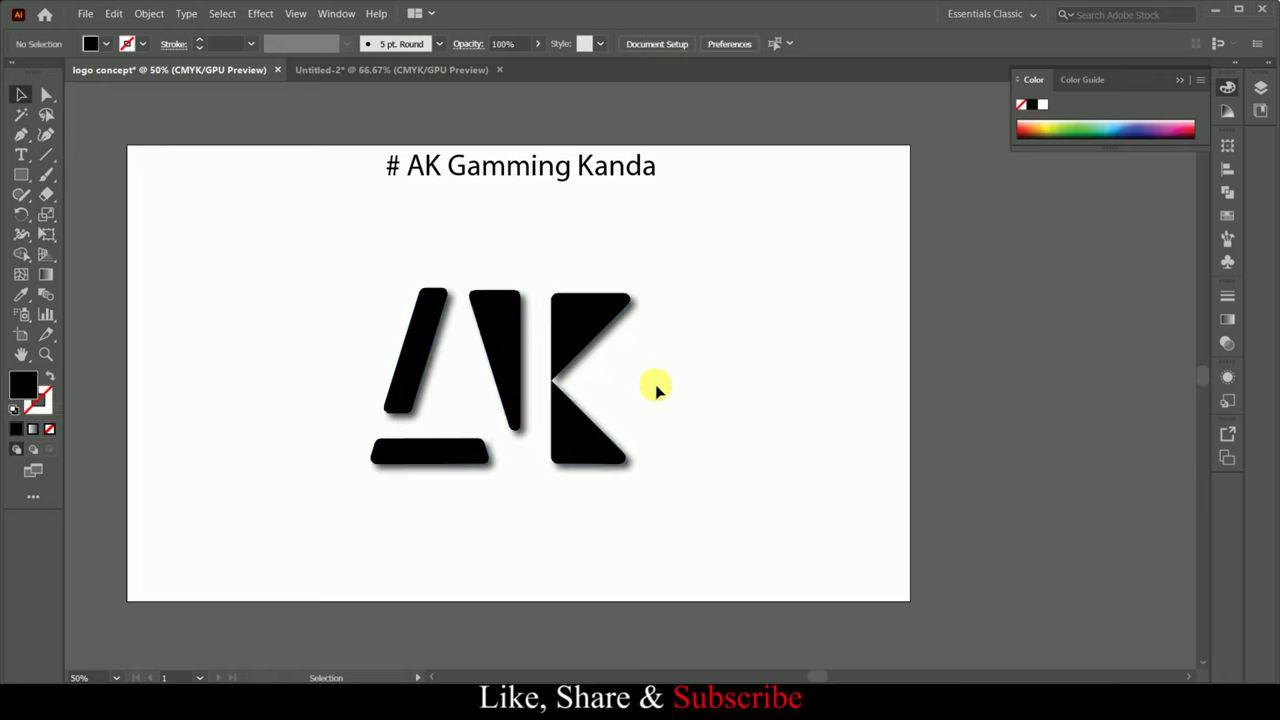
scroll(656, 390, "up", 1)
key("t")
left_click(690, 372)
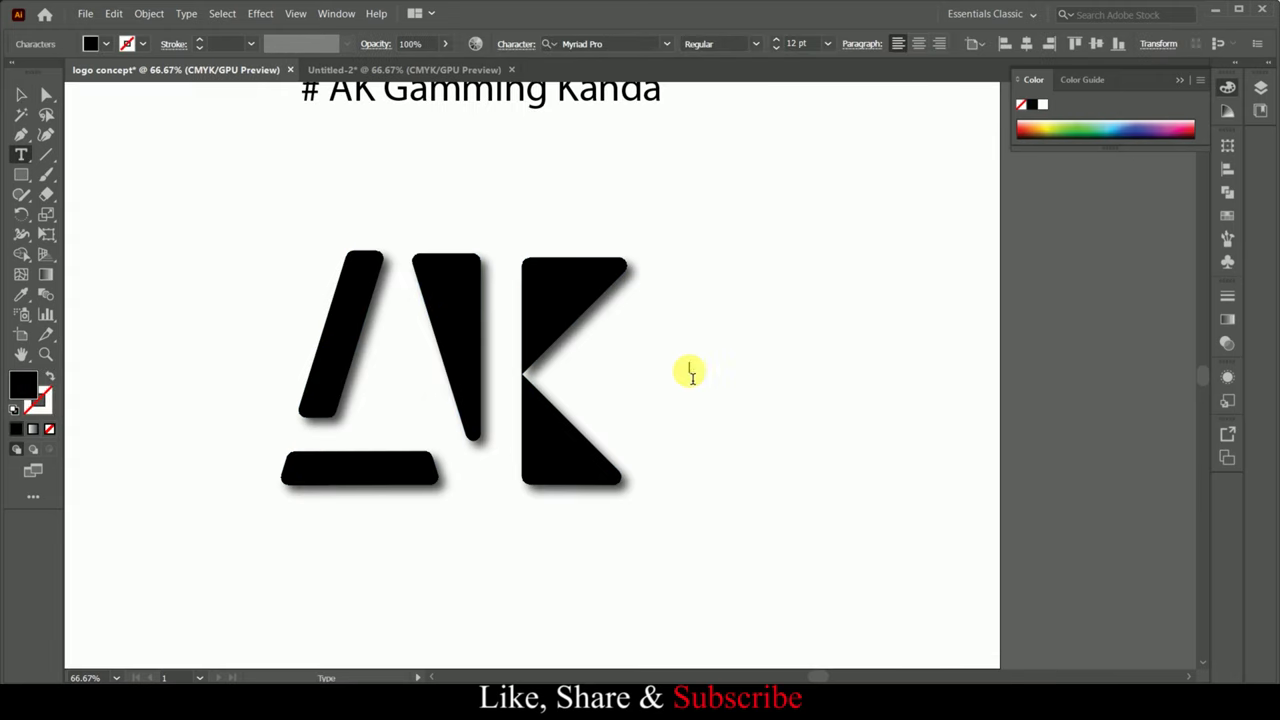
type("#")
Scale the # up into a large glyph and give it a pink #E23B6B fill.
left_click(27, 90)
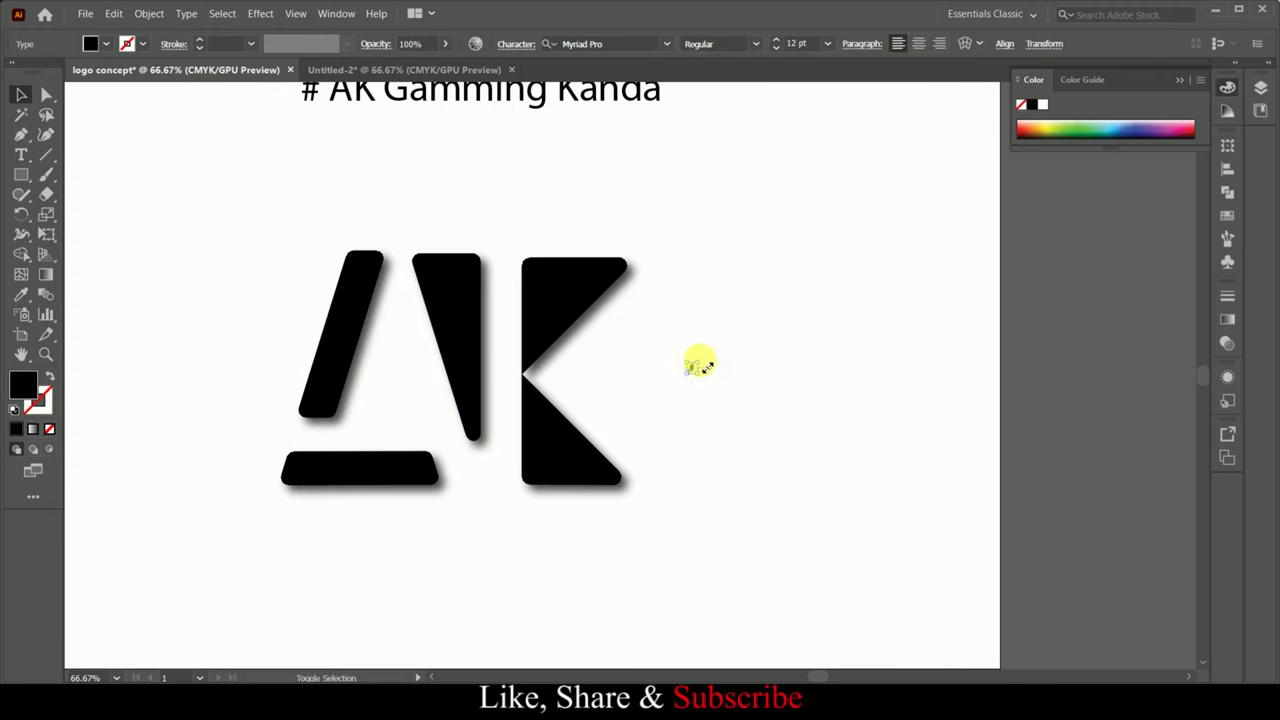
mouse_move(700, 365)
left_mouse_down()
mouse_move(800, 285)
mouse_move(494, 455)
left_mouse_up()
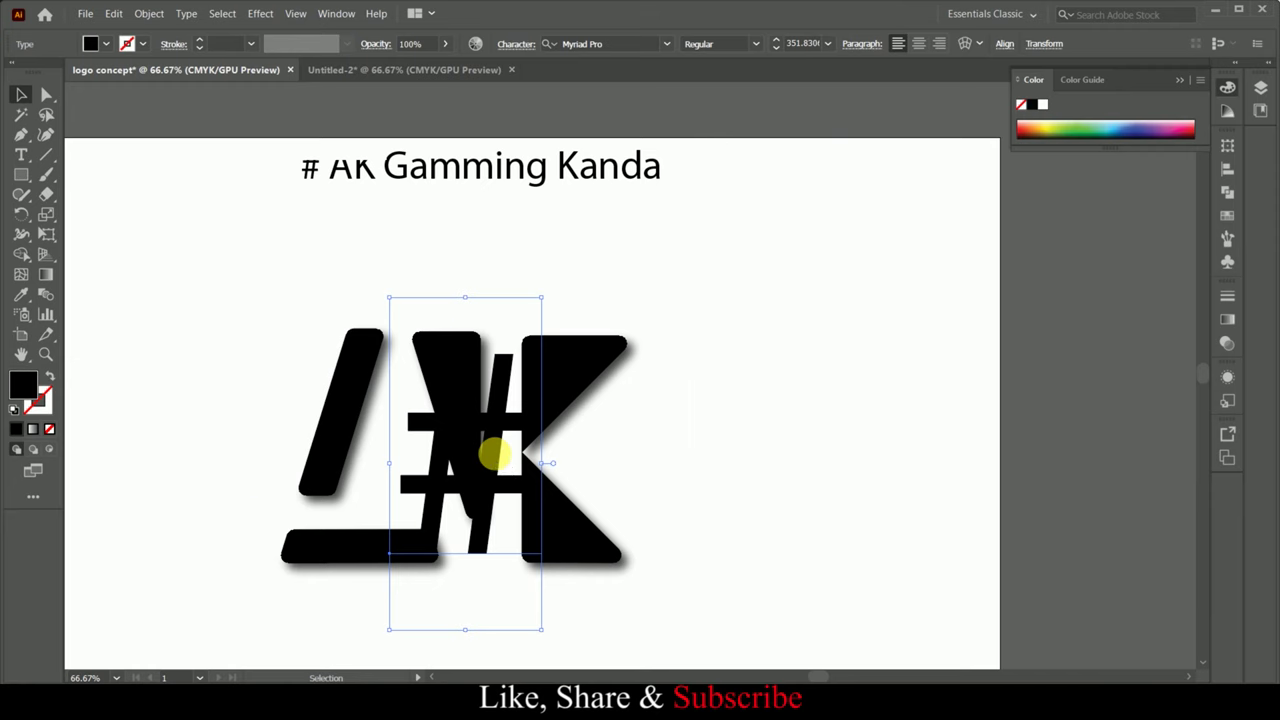
double_click(26, 388)
left_click(577, 262)
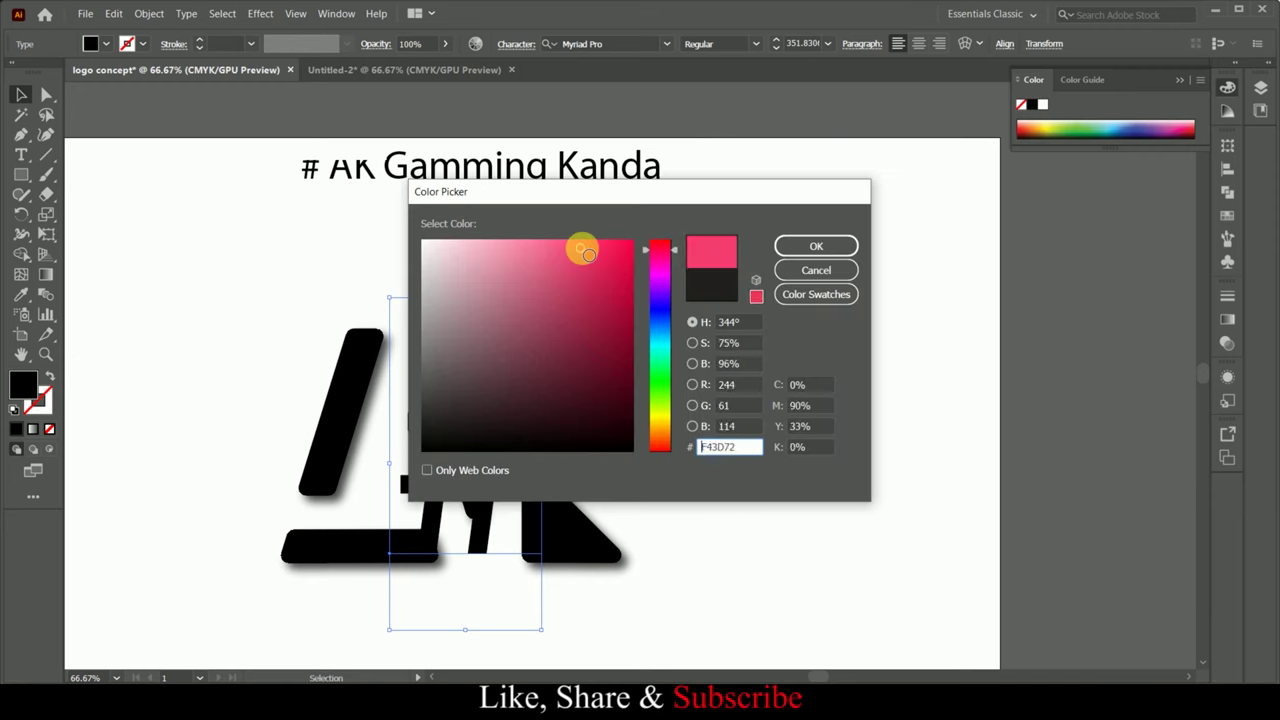
left_click(836, 248)
left_click_drag(548, 300, 555, 212)
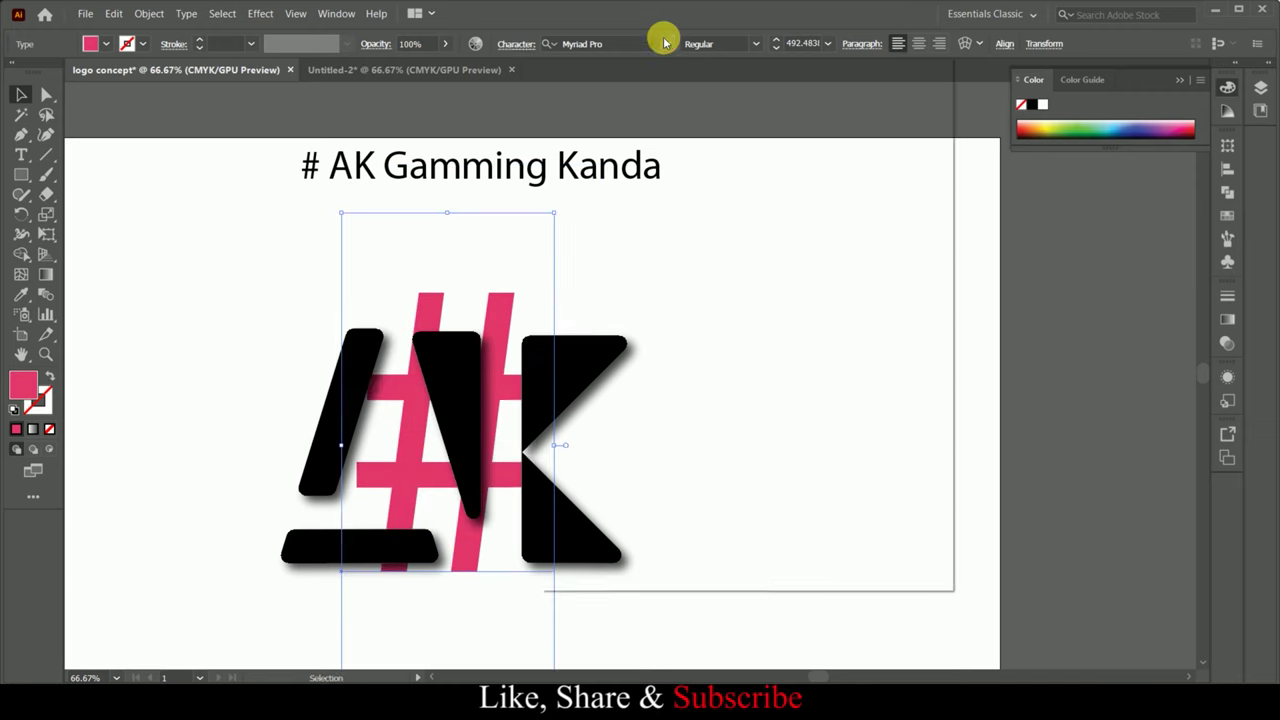
Set the # in the AIRBORNE GP font and position it behind the AK letters.
left_click(666, 43)
scroll(790, 520, "down", 5)
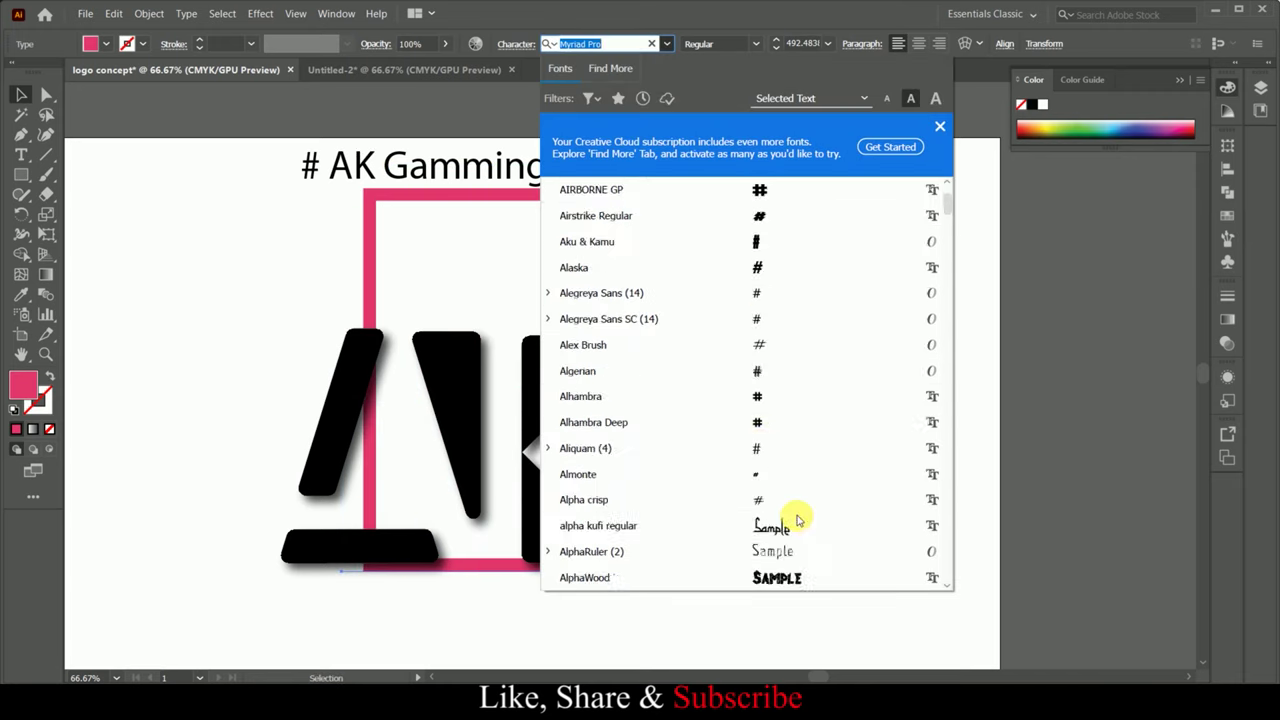
scroll(794, 516, "down", 2)
scroll(755, 260, "up", 3)
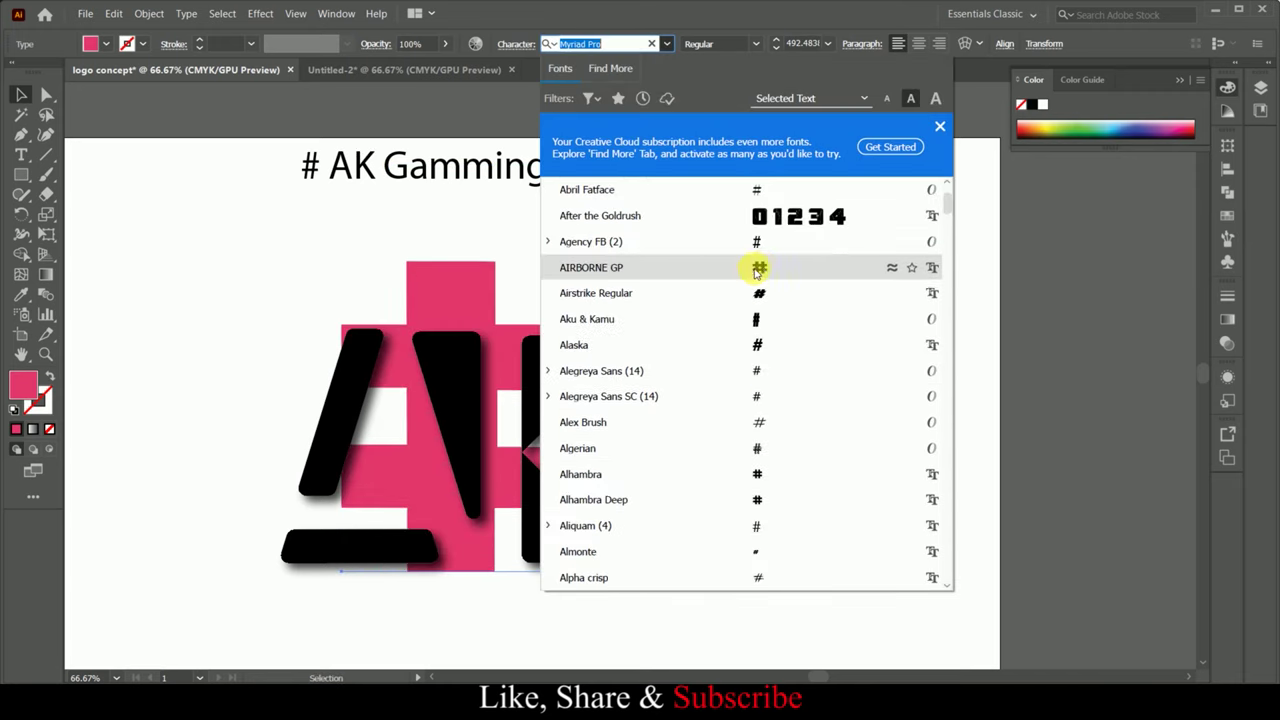
left_click(760, 268)
left_click_drag(549, 434, 537, 437)
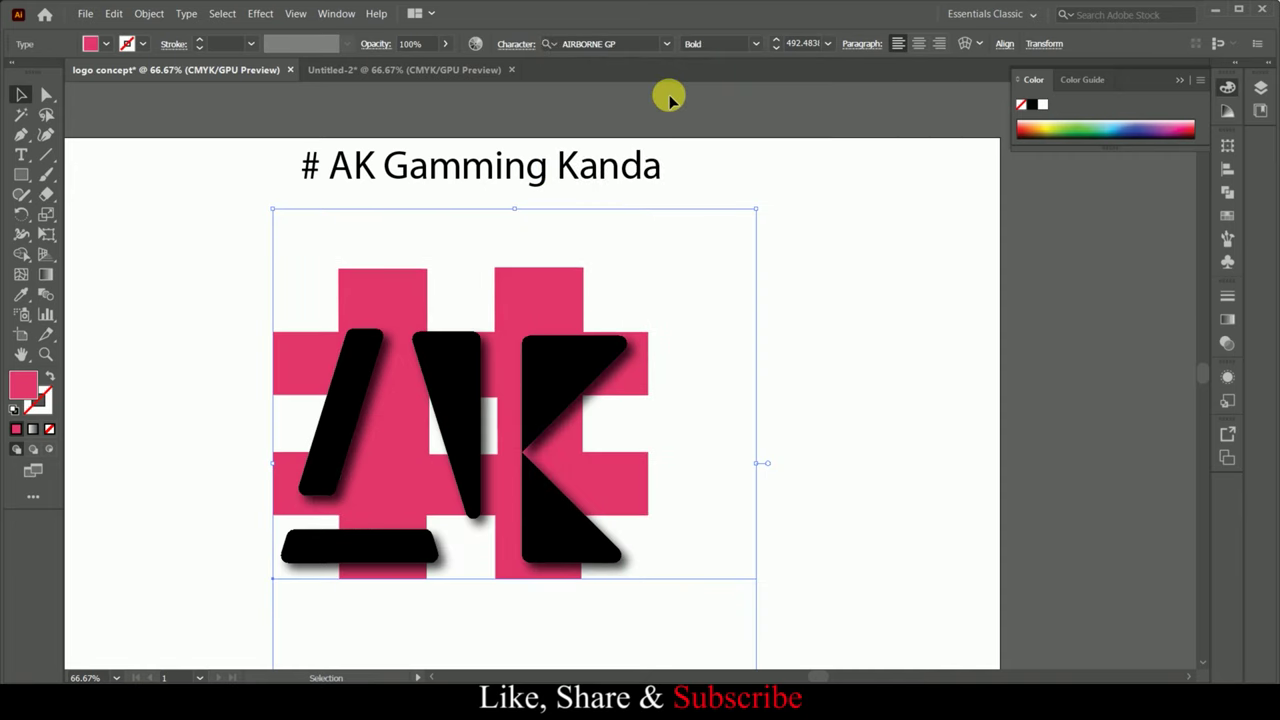
key("t")
left_click(18, 97)
Add the text 'Gamming Kanda', enlarge it and move it beneath the logo.
key("ctrl+minus")
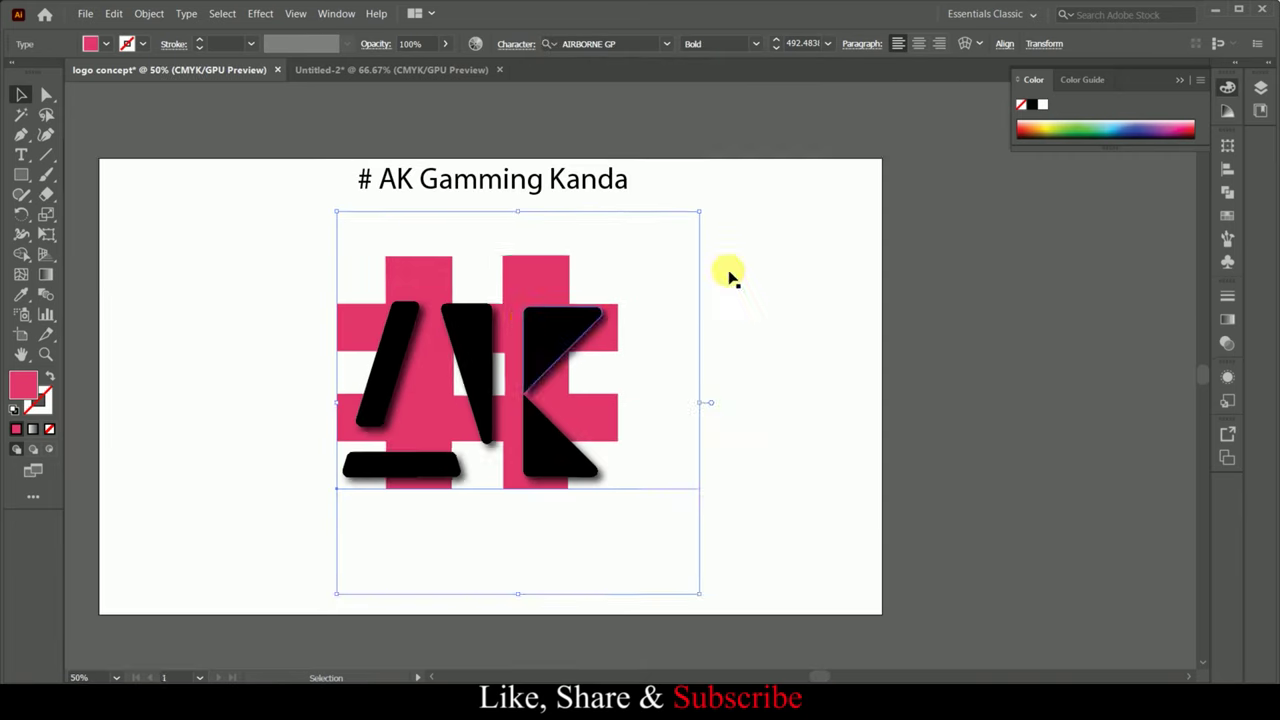
left_click(950, 385)
left_click(951, 386)
type("Gamming Kanda")
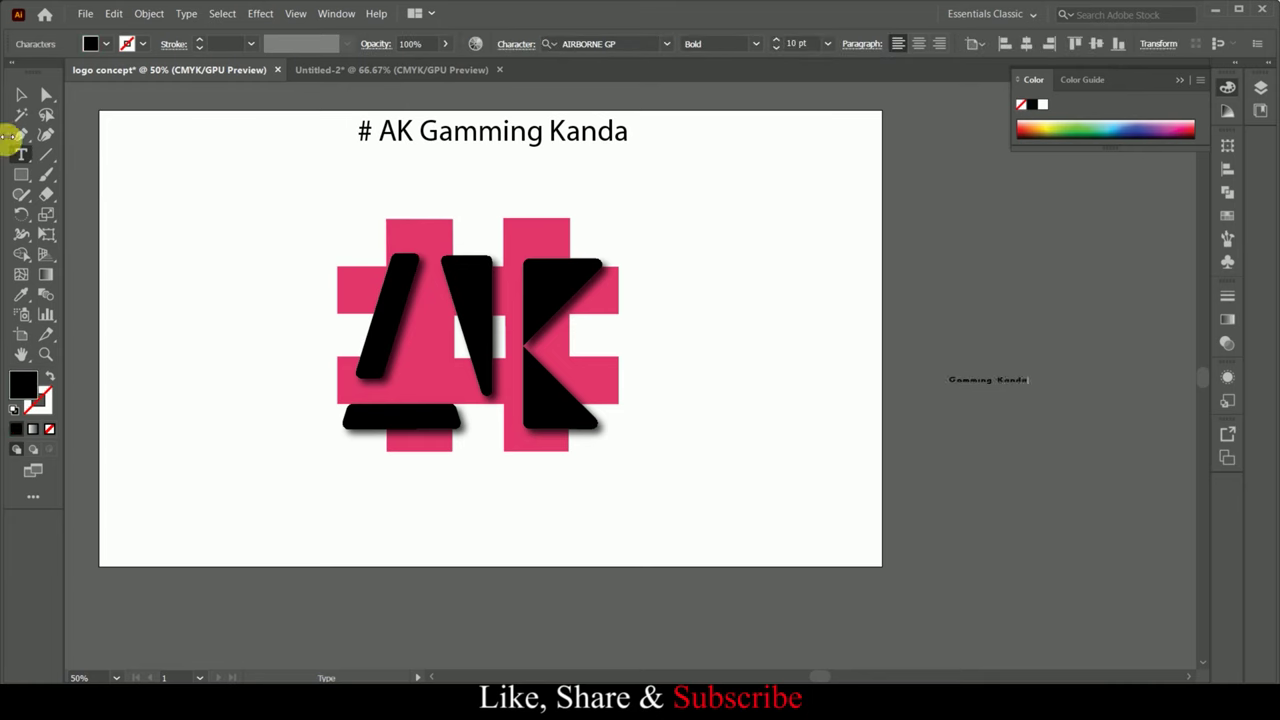
left_click(21, 95)
left_click(974, 378)
left_click_drag(948, 376, 826, 366)
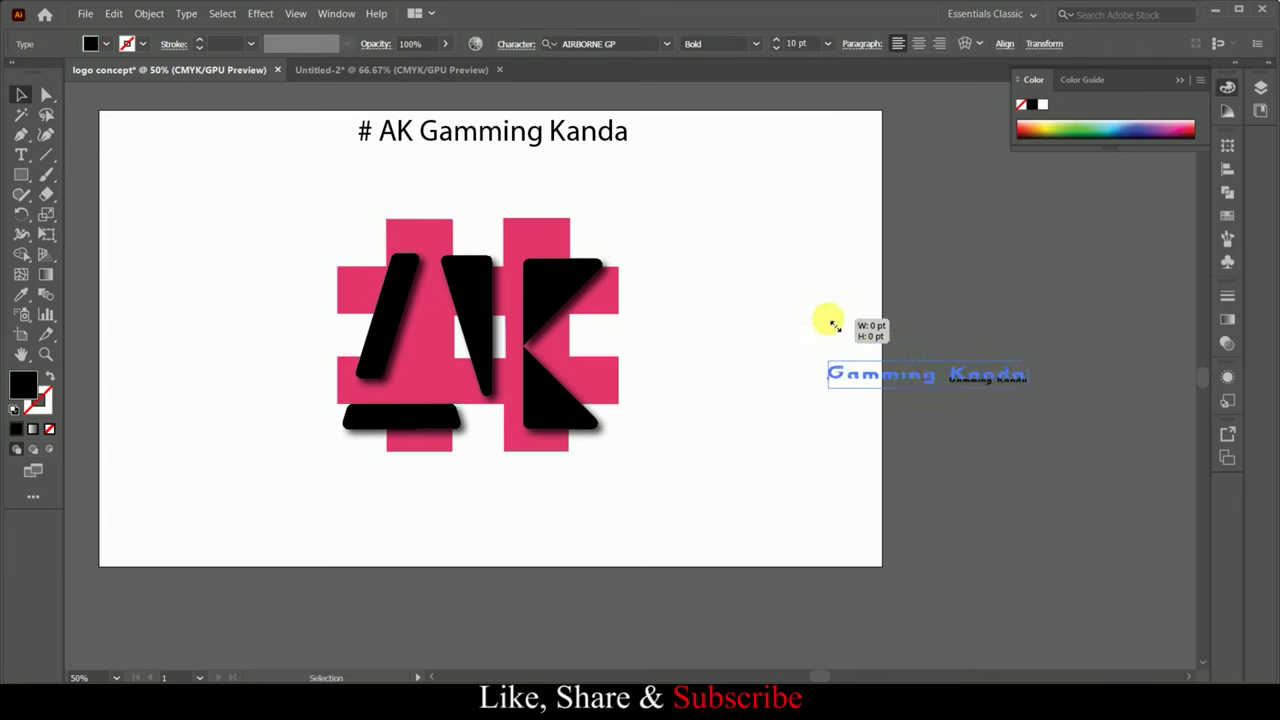
left_click_drag(970, 388, 527, 450)
Set the caption in Anja Eliane accent Nornal and enlarge it to about 53.35 pt.
left_click(668, 45)
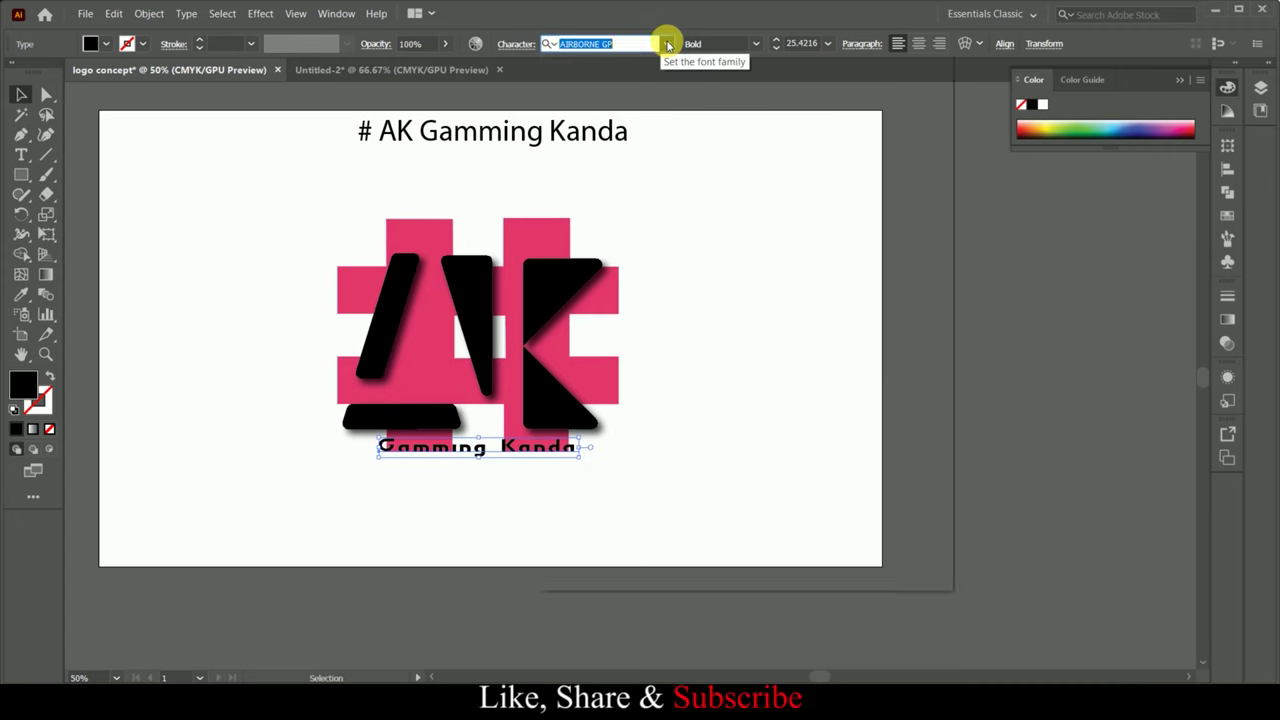
scroll(800, 490, "down", 1)
scroll(803, 500, "down", 4)
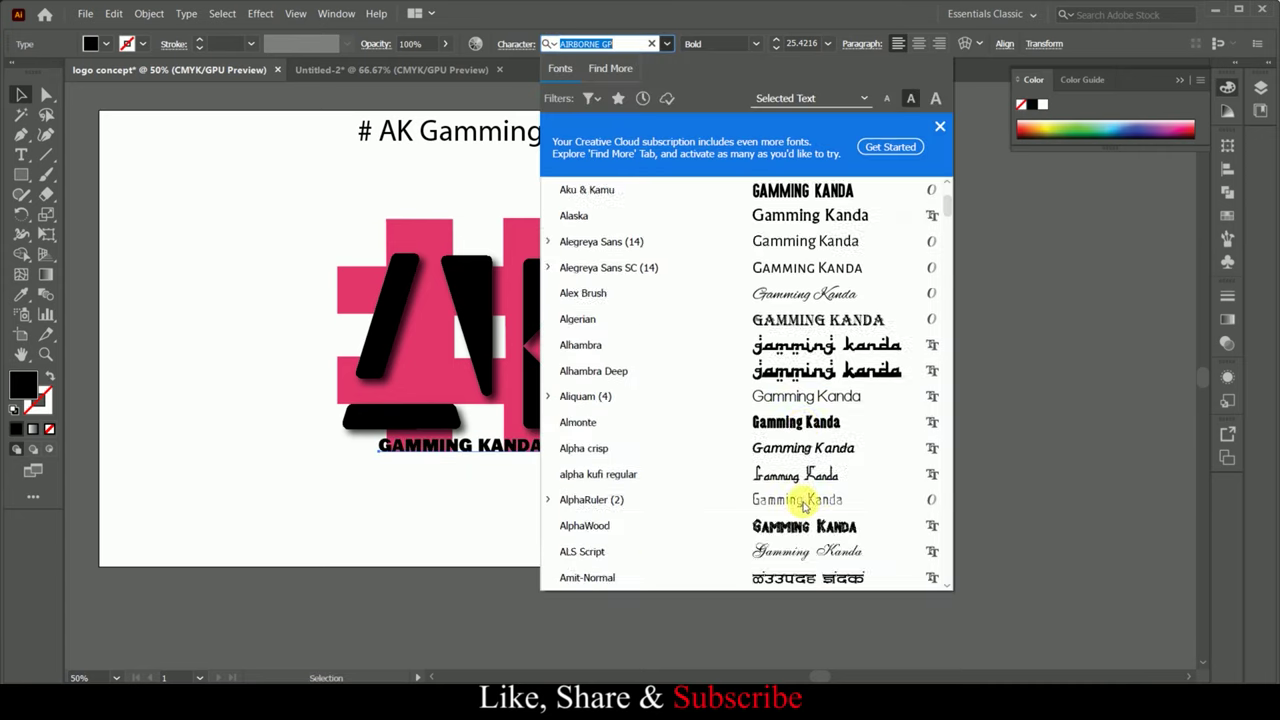
scroll(803, 505, "down", 4)
scroll(809, 500, "down", 2)
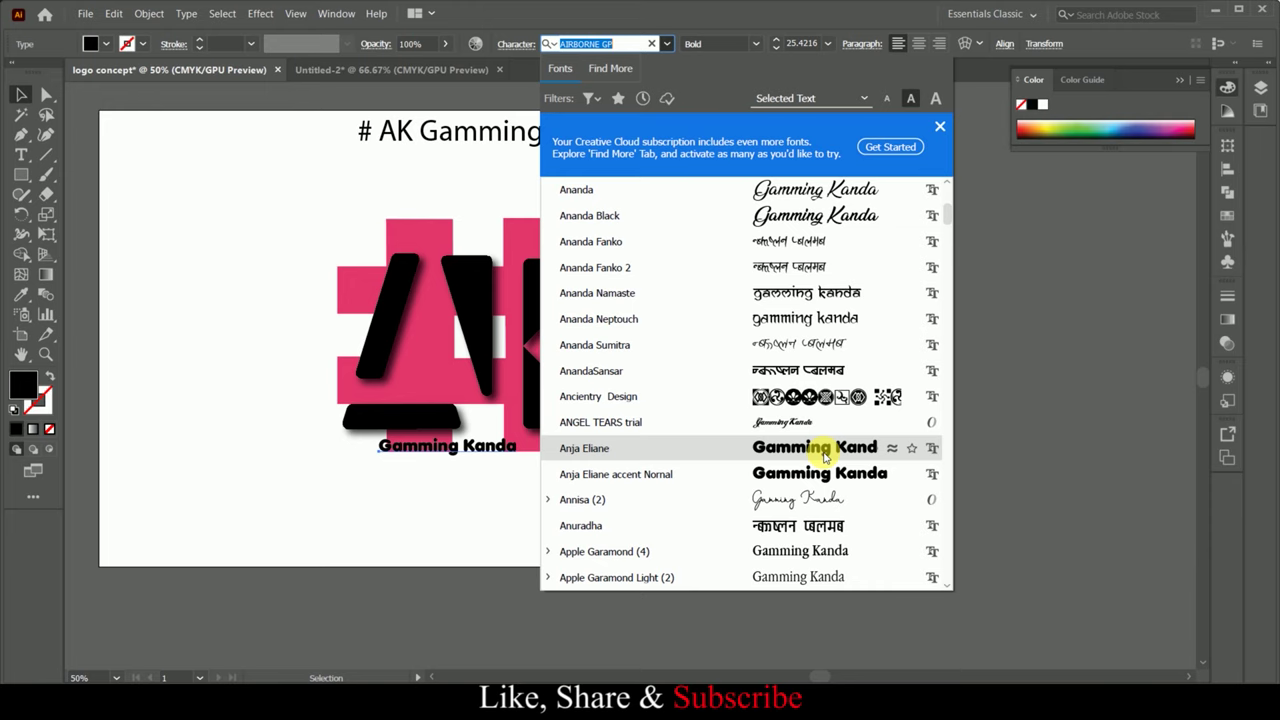
left_click(820, 473)
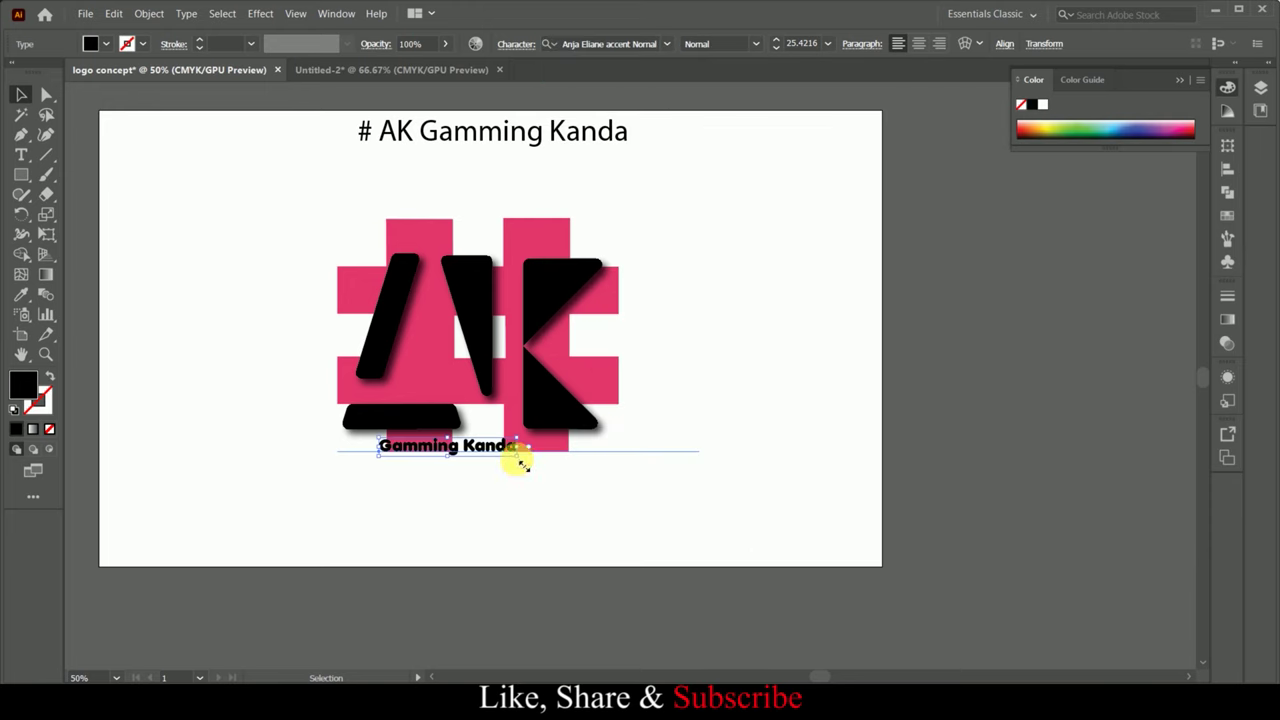
mouse_move(516, 462)
left_mouse_down()
mouse_move(660, 508)
mouse_move(623, 466)
mouse_move(568, 476)
mouse_move(608, 486)
left_mouse_up()
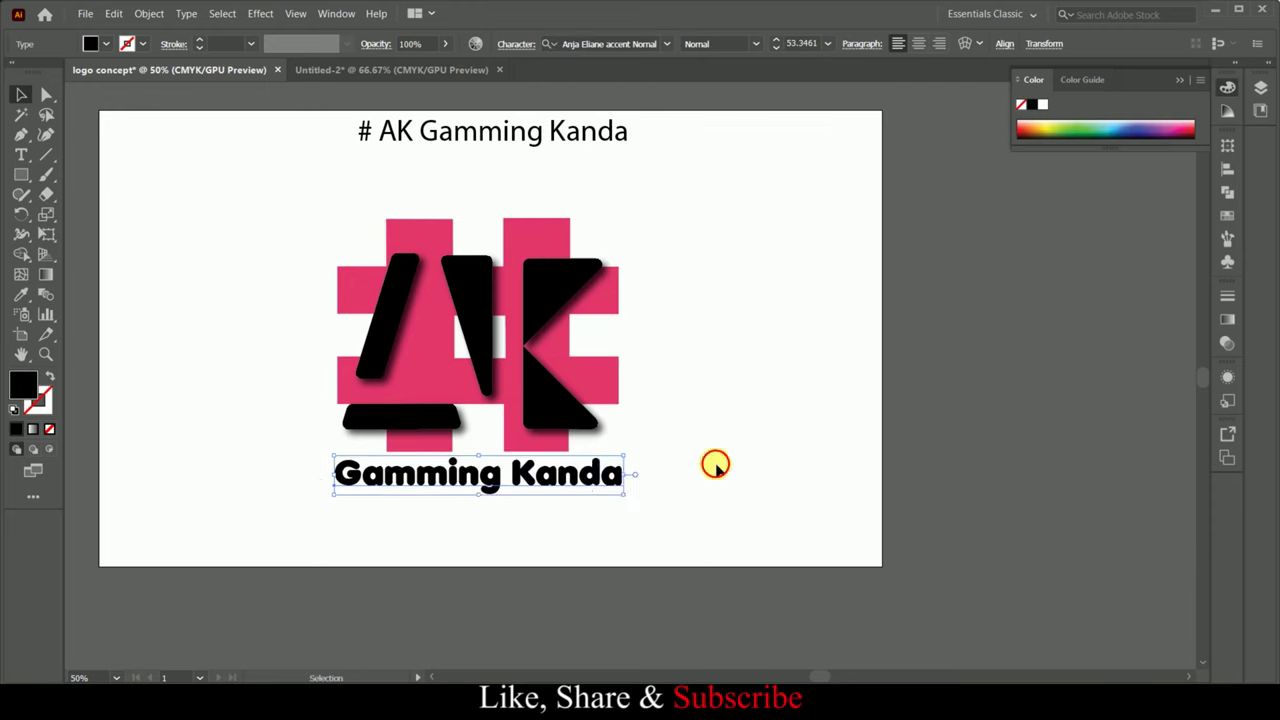
left_click(717, 466)
Shift the Gamming Kanda caption horizontally until it sits centred under the AK mark.
key("t")
double_click(21, 94)
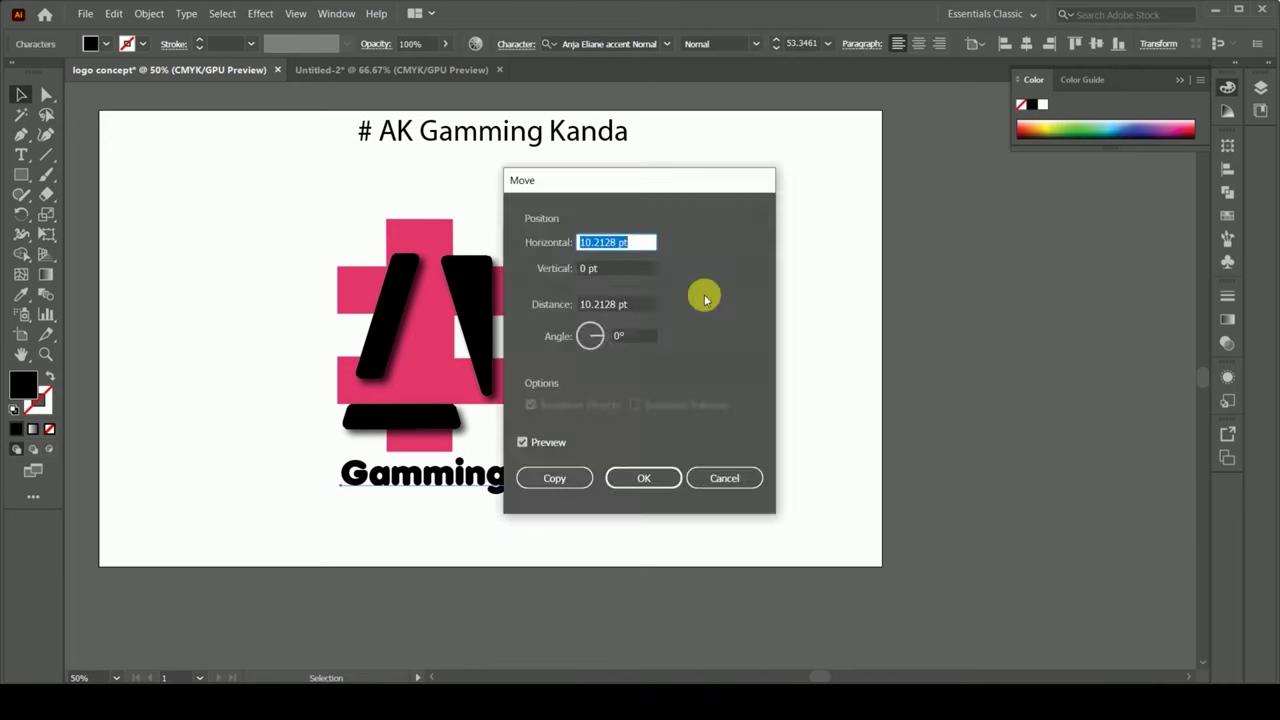
left_click(646, 477)
left_click(592, 485)
mouse_move(590, 484)
left_mouse_down()
mouse_move(571, 477)
mouse_move(586, 484)
left_mouse_up()
left_click(627, 532)
left_click(1050, 459)
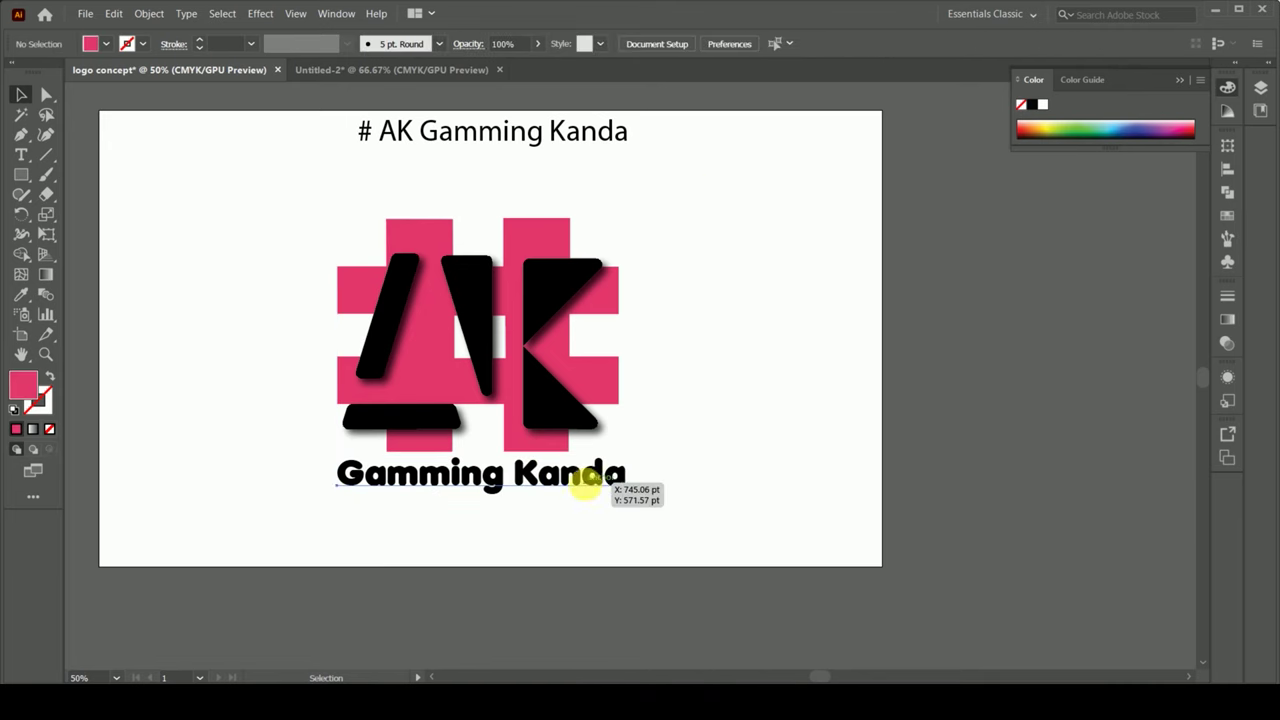
left_click(1036, 477)
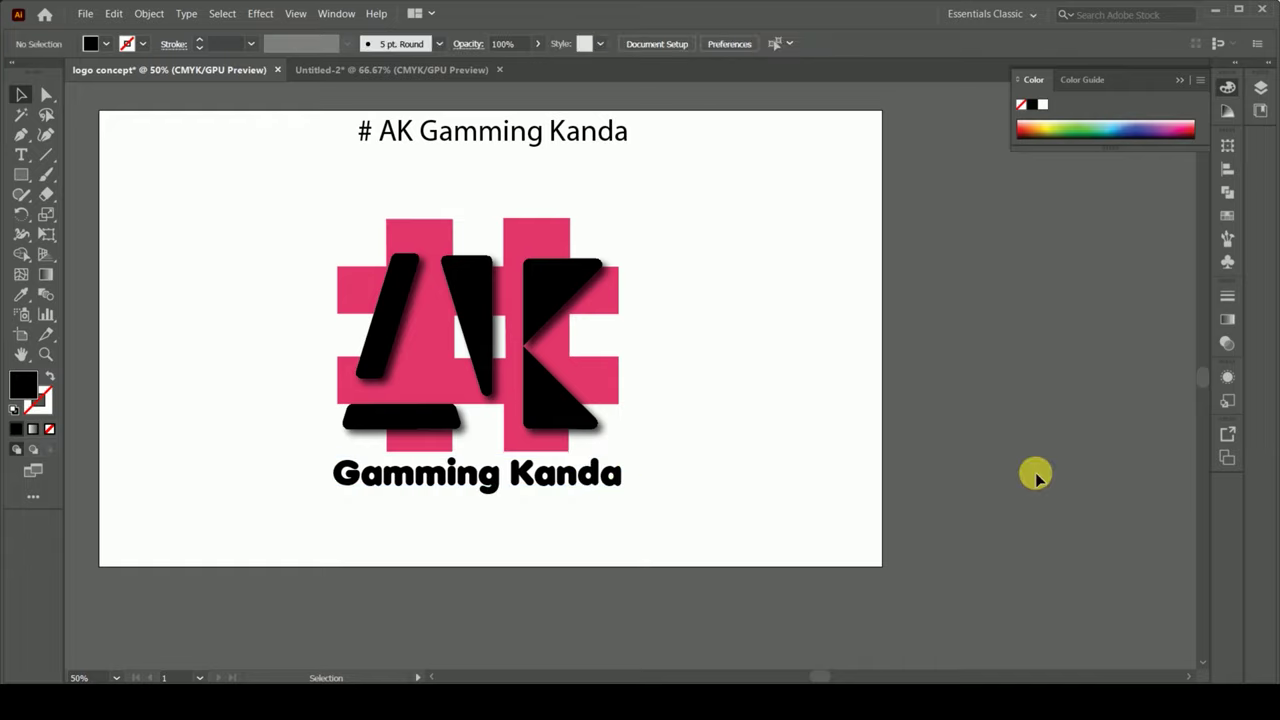